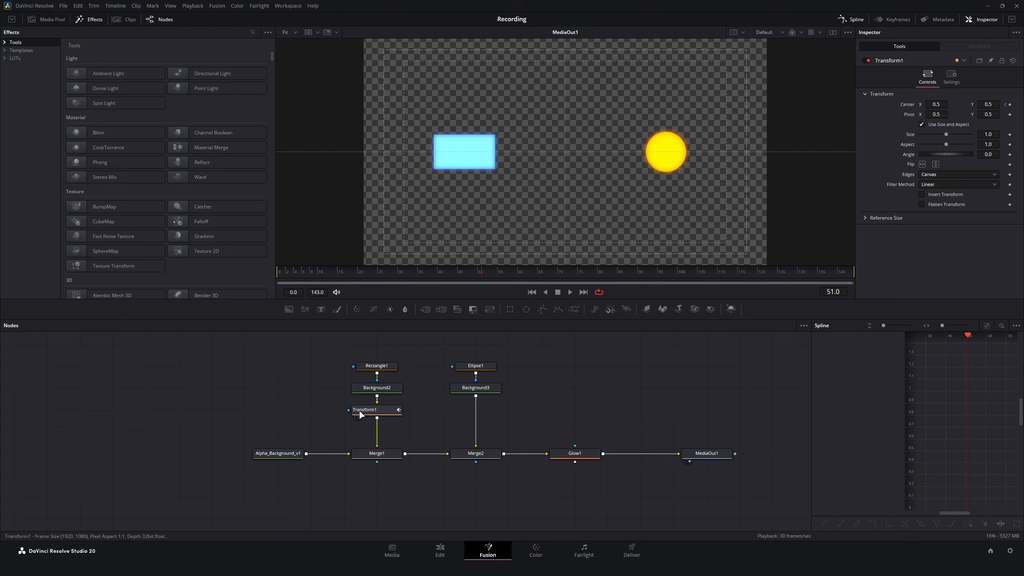
- Widen the Spline editor and scrub to frame 45 to examine the Transform1 displacement curve
left_click_drag(811, 357, 663, 358)
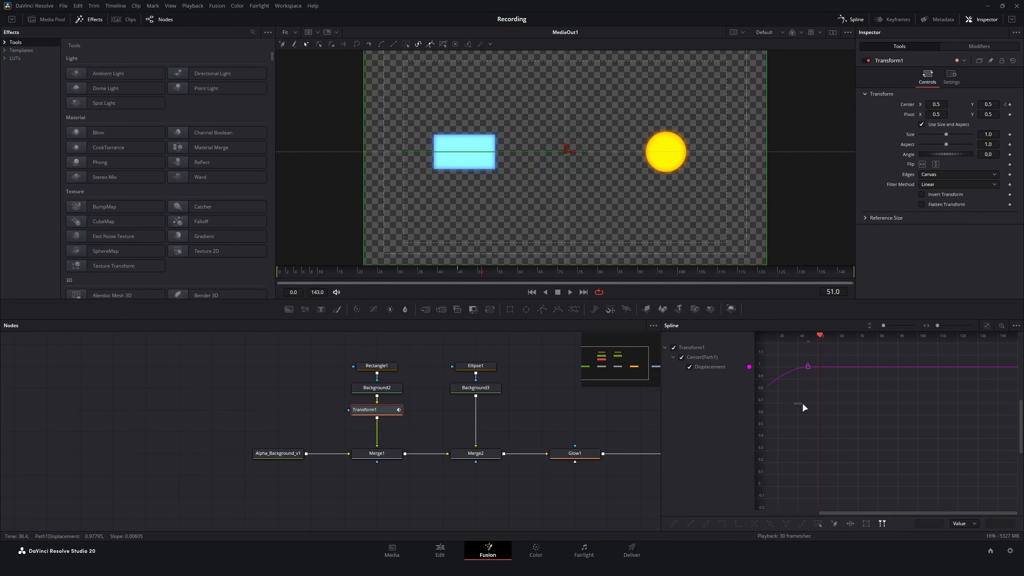
scroll(842, 362, "left", 5)
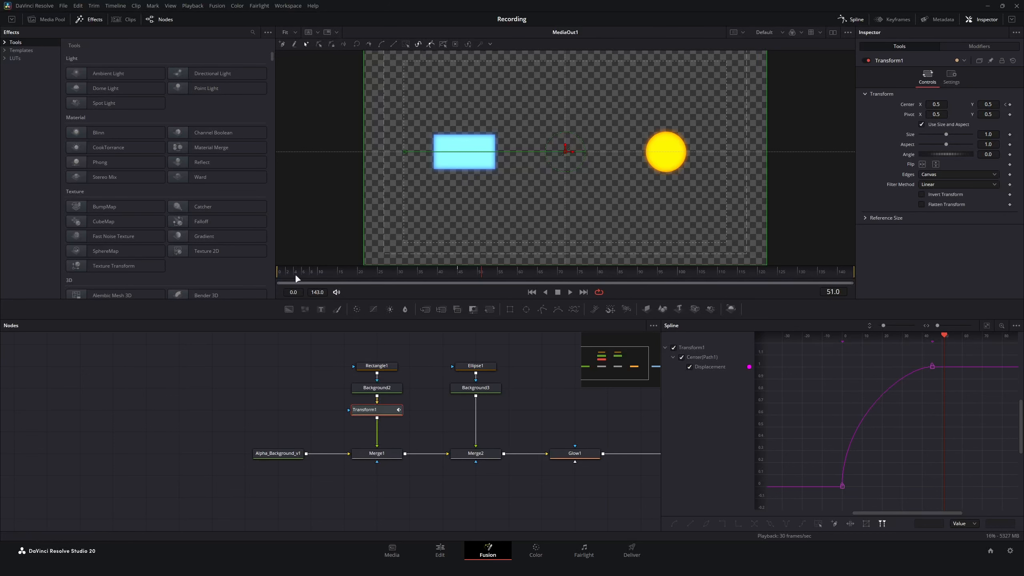
left_click_drag(294, 274, 459, 274)
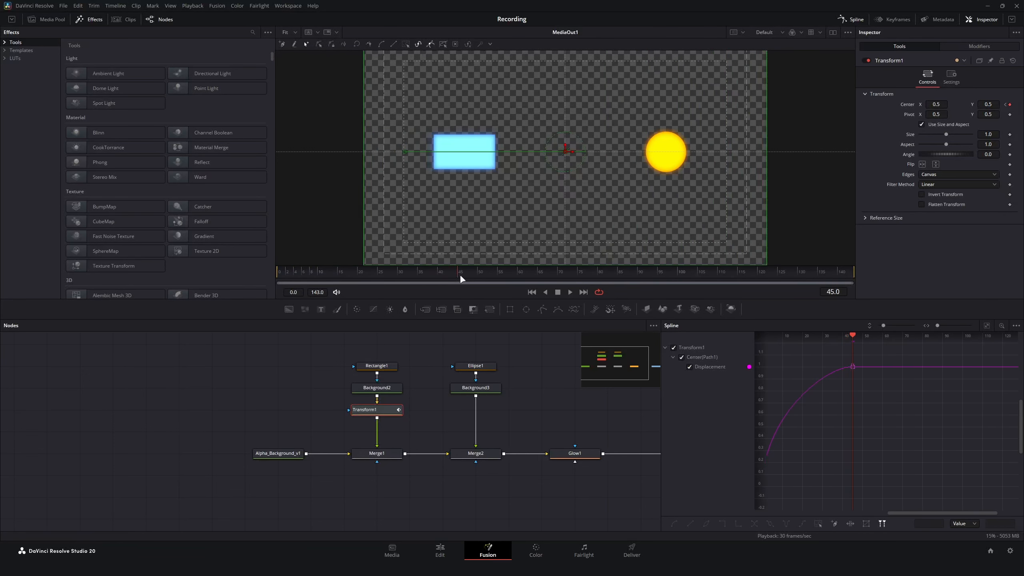
scroll(802, 429, "left", 2)
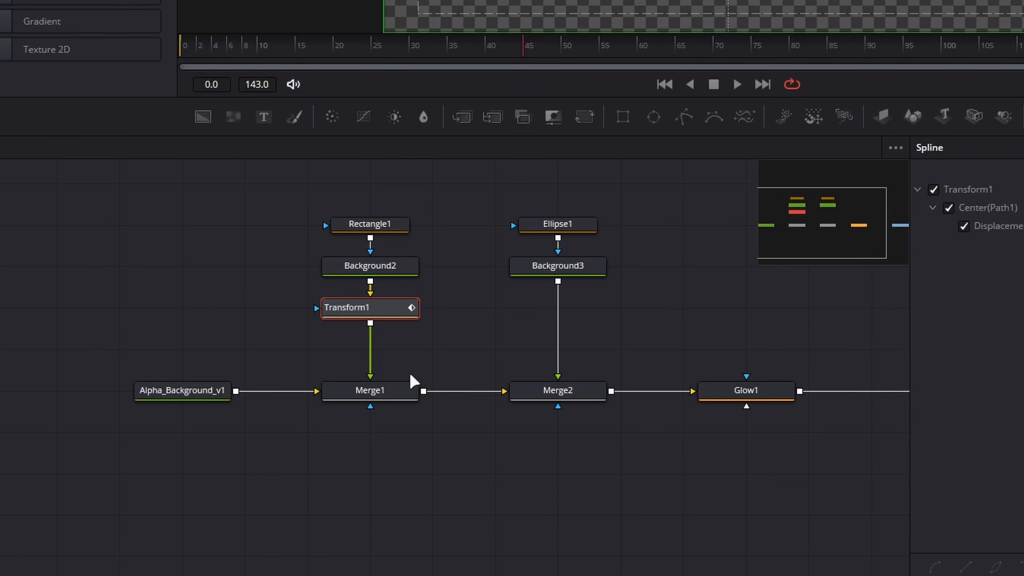
- Inspect the Merge1 node and the position controls of the Rectangle1 mask
left_click(397, 397)
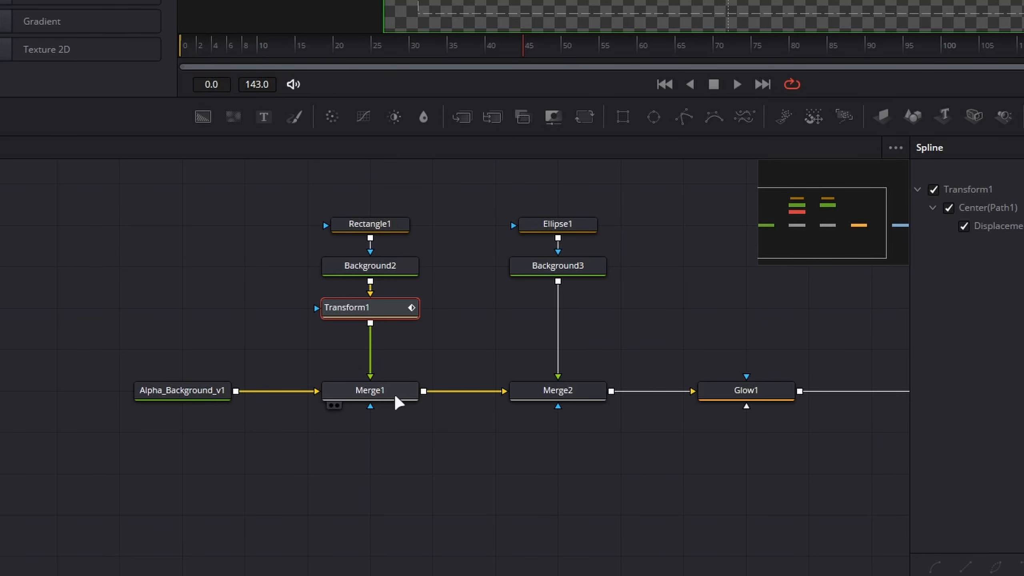
left_click(345, 228)
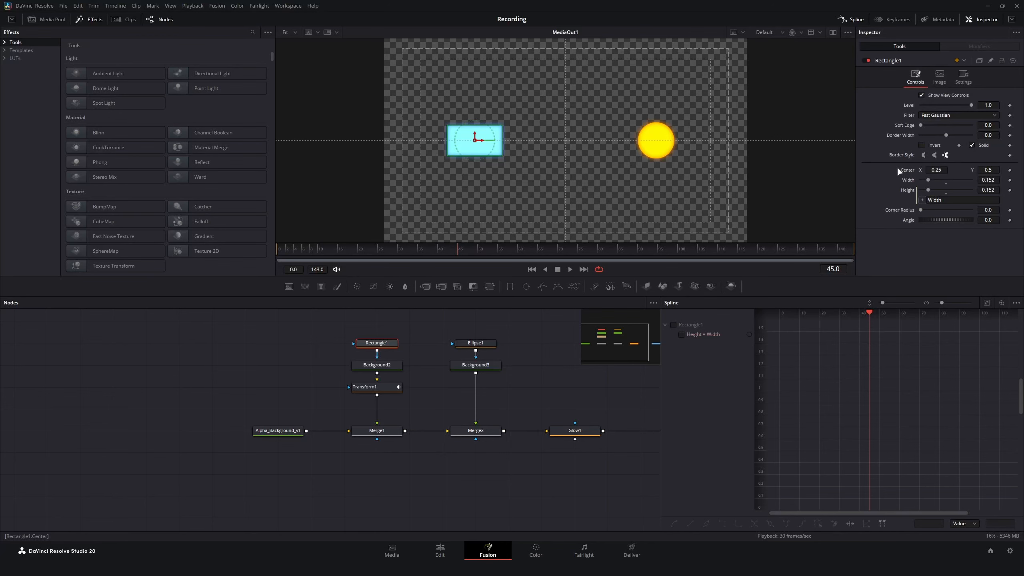
- Add the slider-based Transform effect after Transform1 and offset it to Position X -0.187, Position Y 0.087
left_click(386, 388)
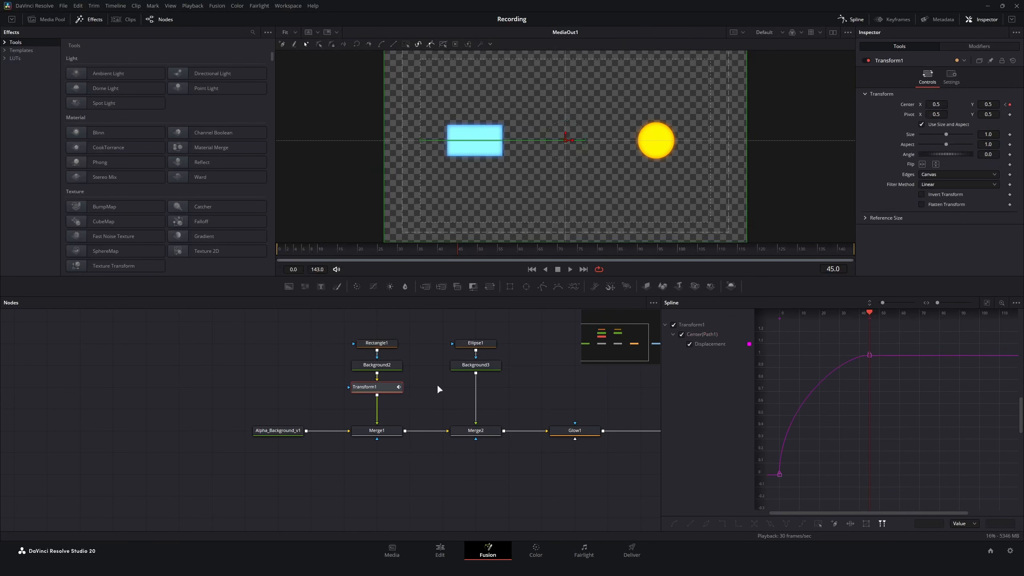
key("shift+space")
type("tran")
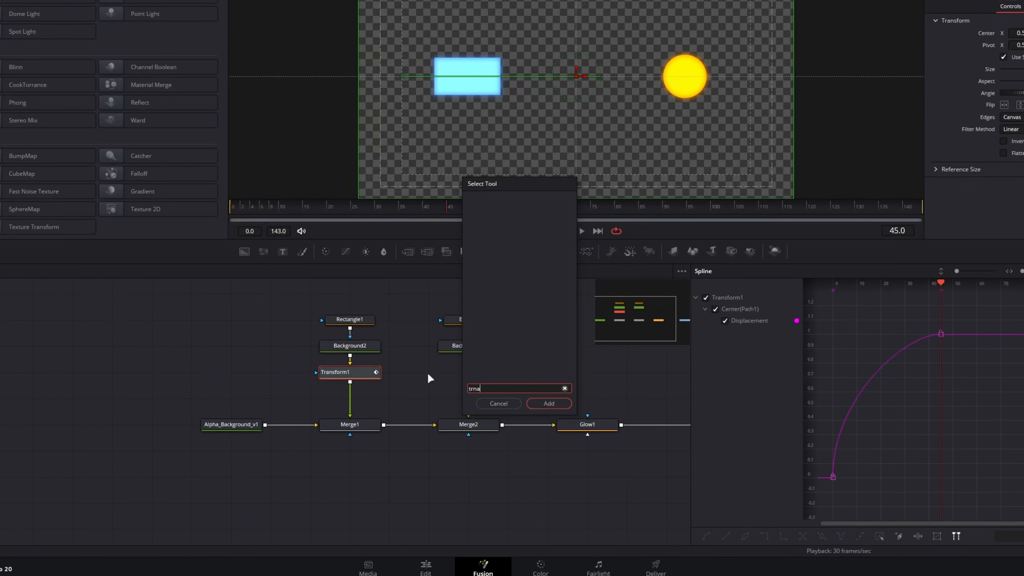
type("s")
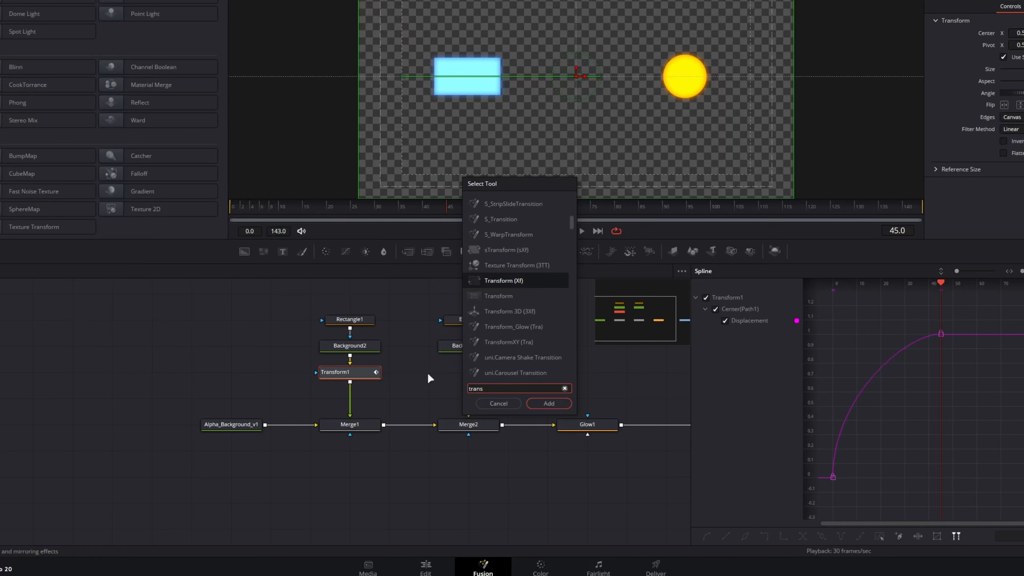
key("Down")
key("Return")
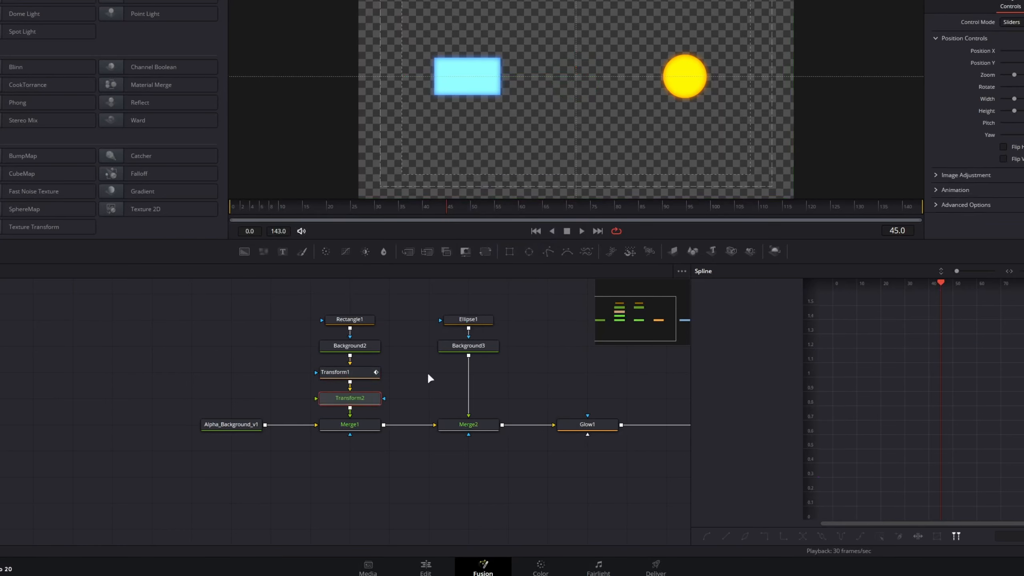
mouse_move(947, 117)
left_mouse_down()
mouse_move(962, 120)
mouse_move(950, 126)
left_mouse_up()
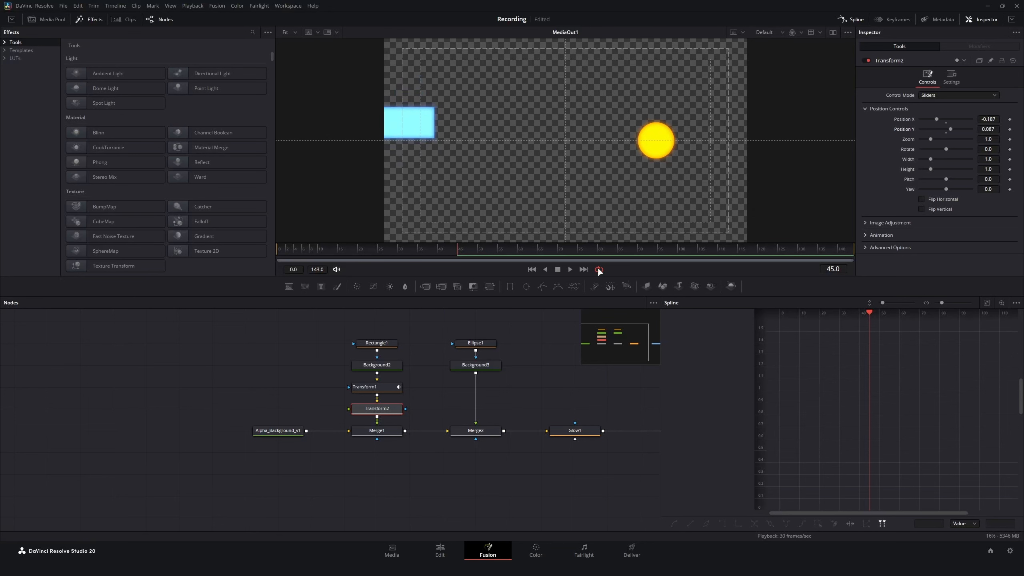
- Move the rectangle and ellipse source nodes up together with Transform1 to leave more room above the merges
left_click_drag(322, 334, 497, 387)
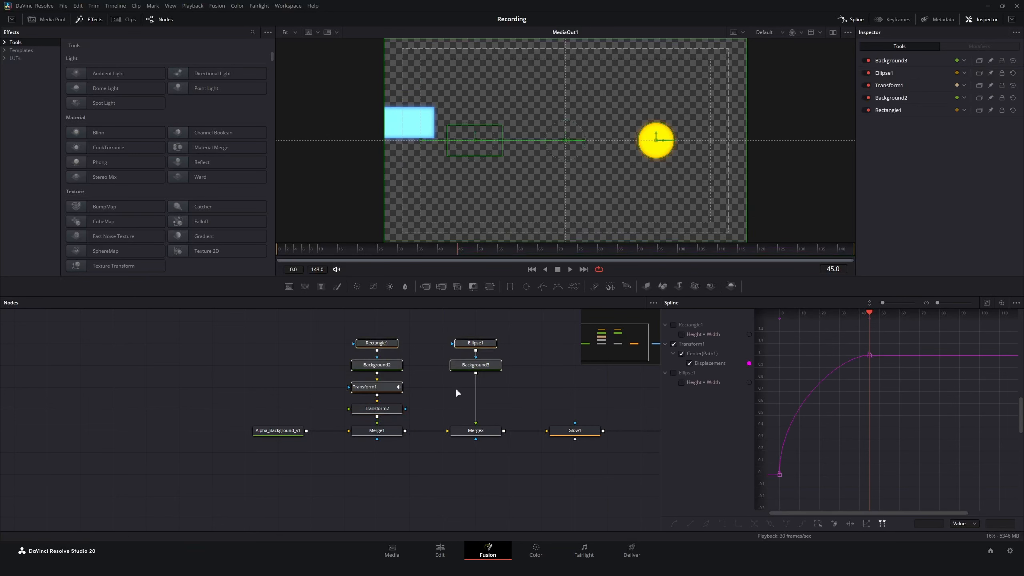
left_click_drag(393, 386, 393, 364)
left_click(432, 384)
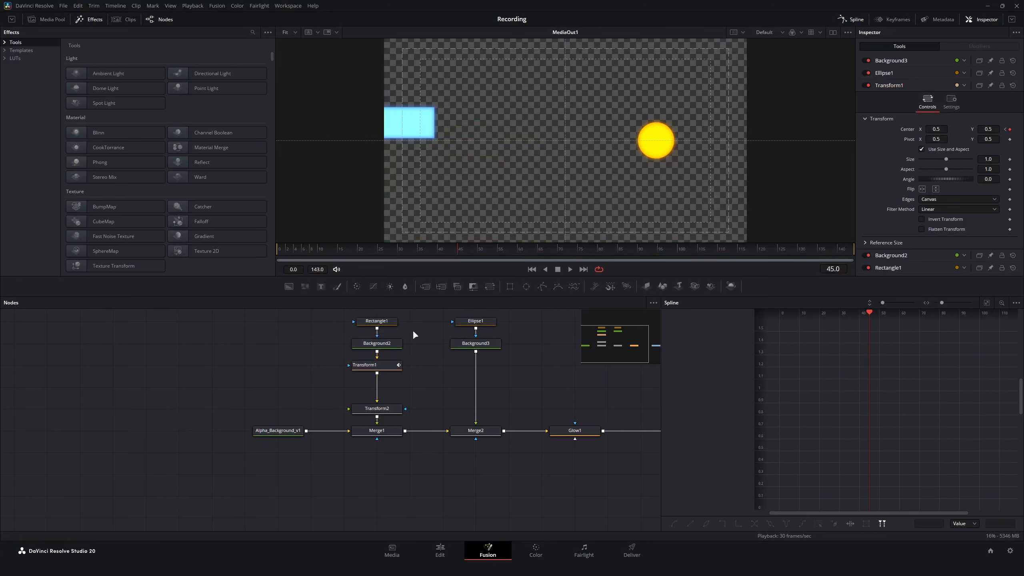
- Replace the slider-based Transform2 effect with a standard Transform (Xf) node after Transform1
left_click(393, 408)
key("Delete")
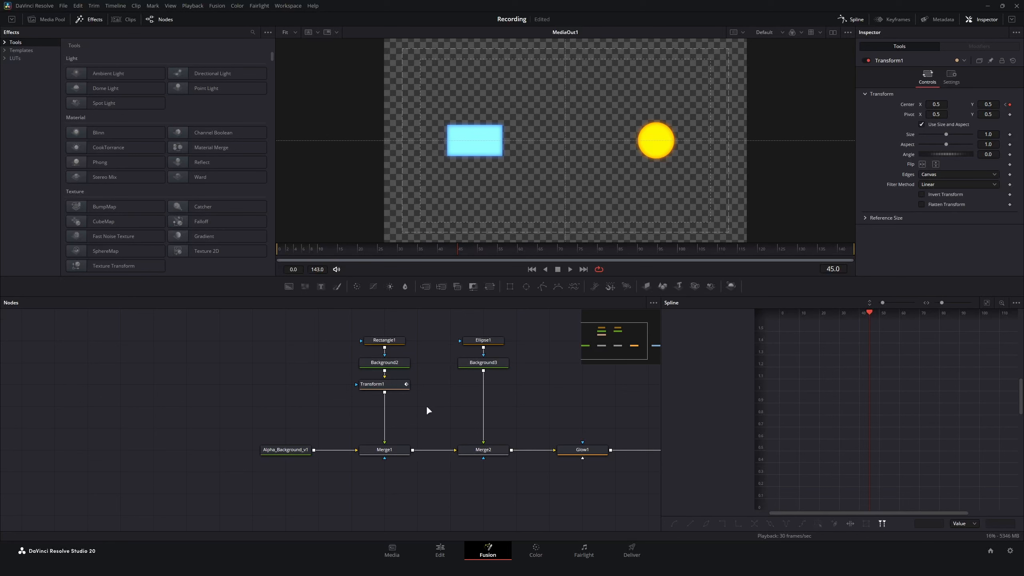
left_click(384, 386)
key("shift+space")
type("transf")
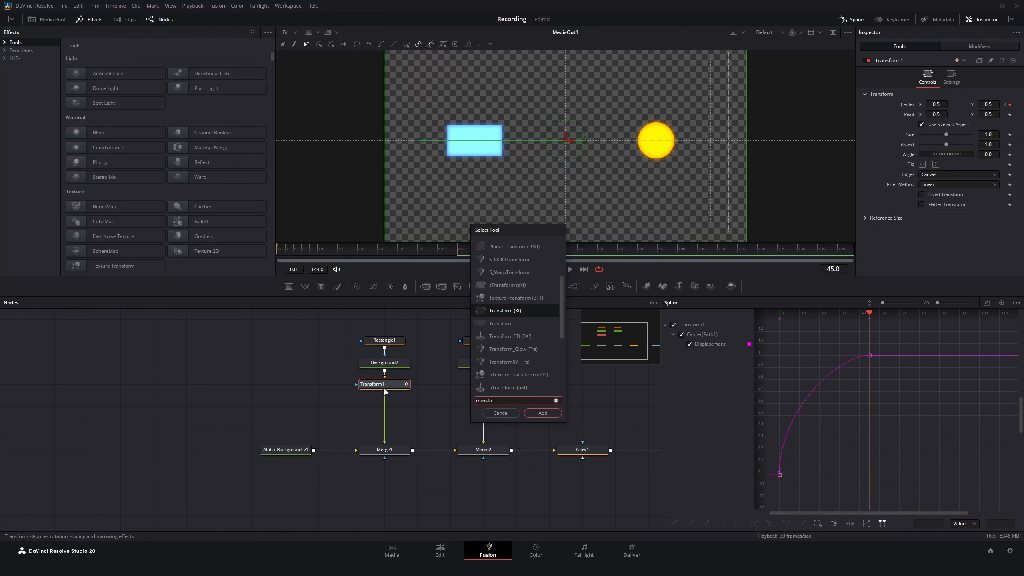
type("o")
key("Return")
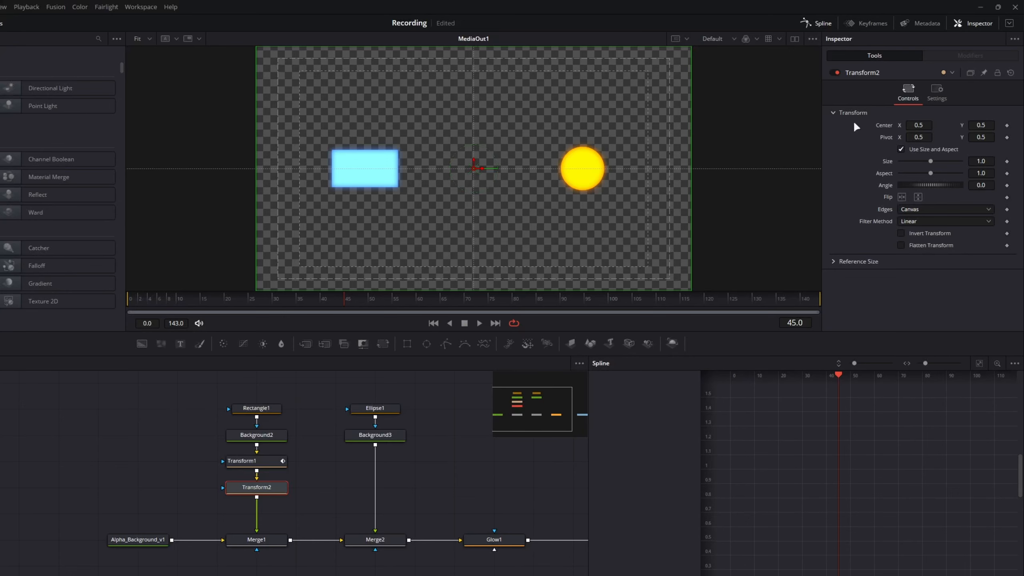
- Modify the Center of Transform2 with an XY Path and open the modifier's controls
right_click(883, 126)
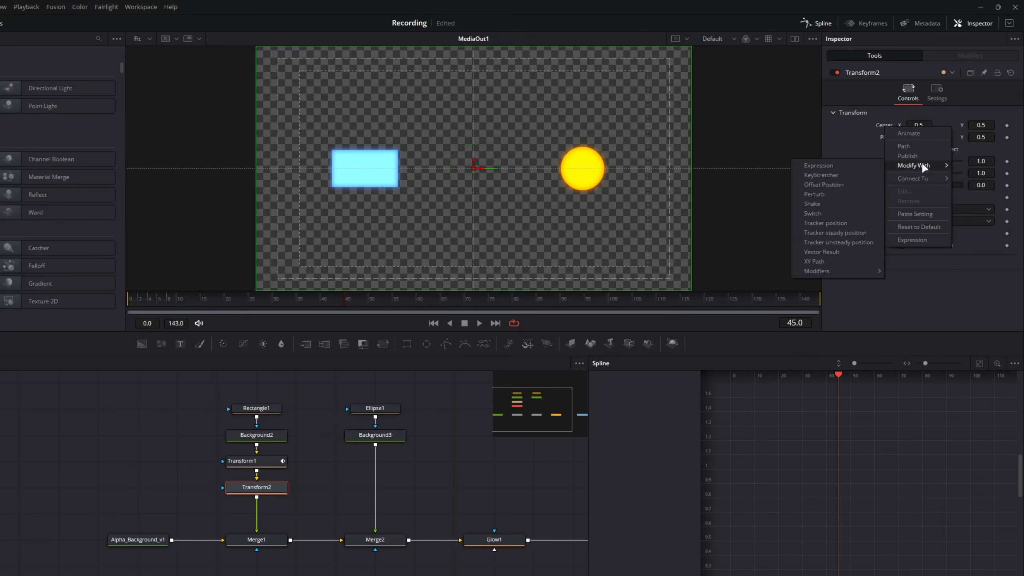
mouse_move(902, 166)
left_click(814, 261)
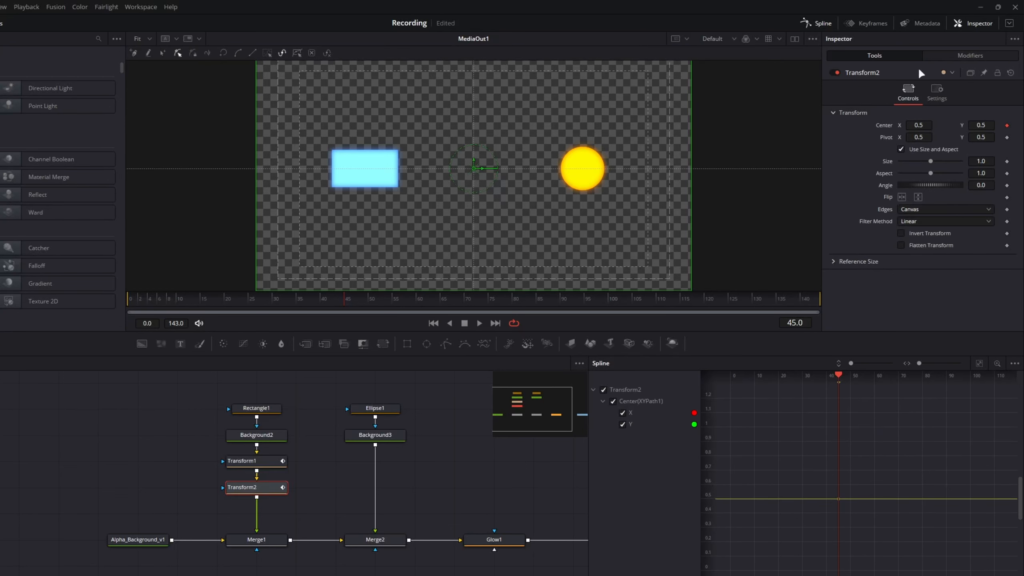
left_click(973, 55)
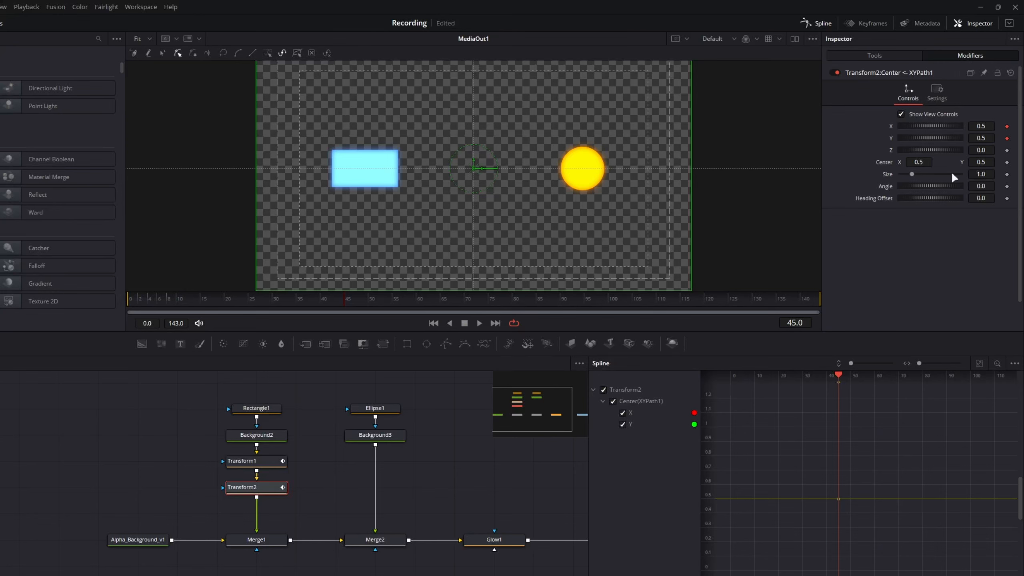
- Remove the X and Y keyframes from the XY Path modifier and set X to 0.533 and Y to 0.756
left_click(1007, 126)
left_click(1007, 138)
mouse_move(979, 126)
left_mouse_down()
mouse_move(991, 126)
mouse_move(977, 138)
mouse_move(989, 138)
mouse_move(982, 127)
left_mouse_up()
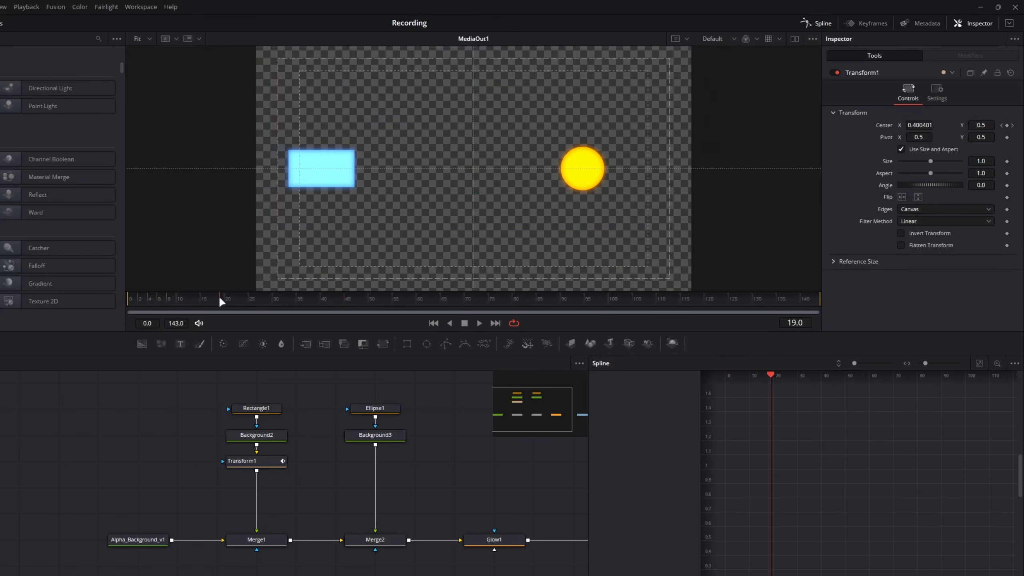
left_click_drag(219, 297, 362, 297)
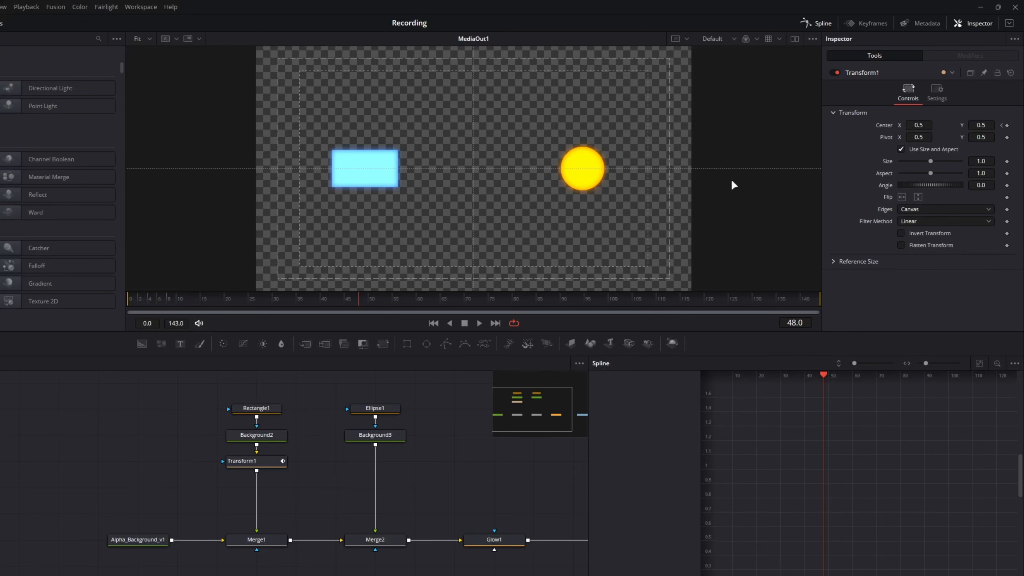
- Insert a new Transform node after Background3 and delete it again
left_click(393, 435)
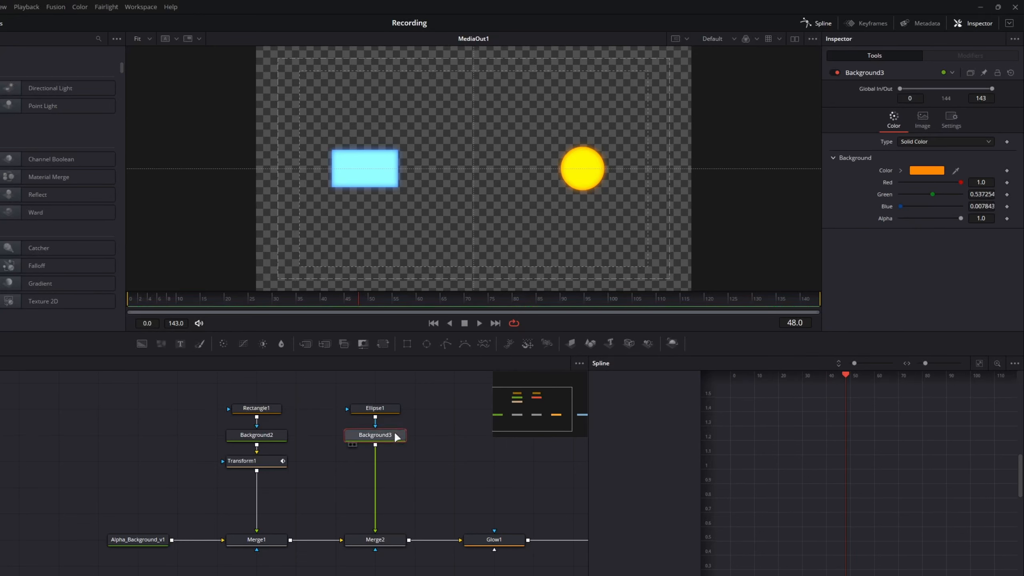
key("shift+space")
type("tra")
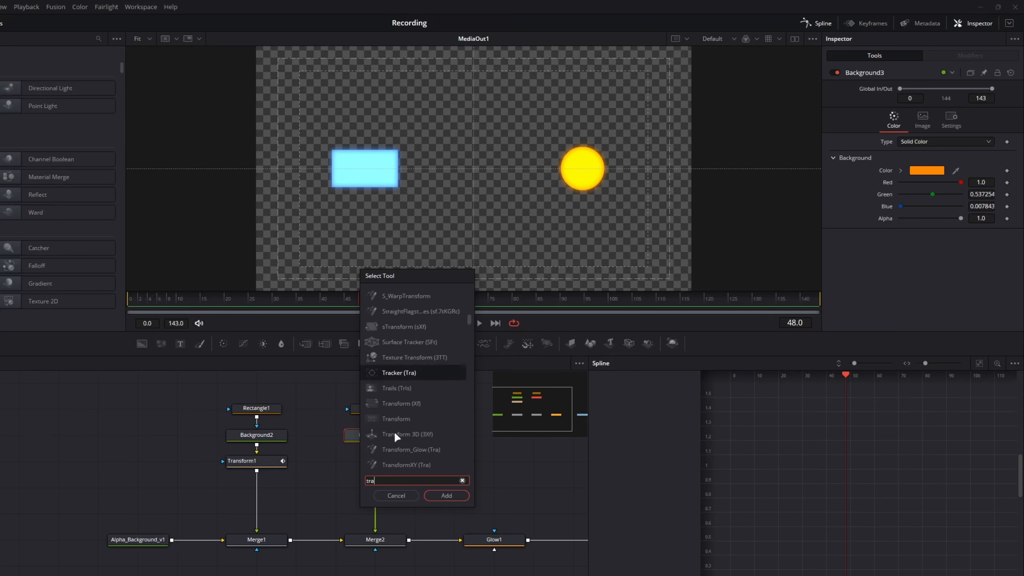
type("ns")
key("Return")
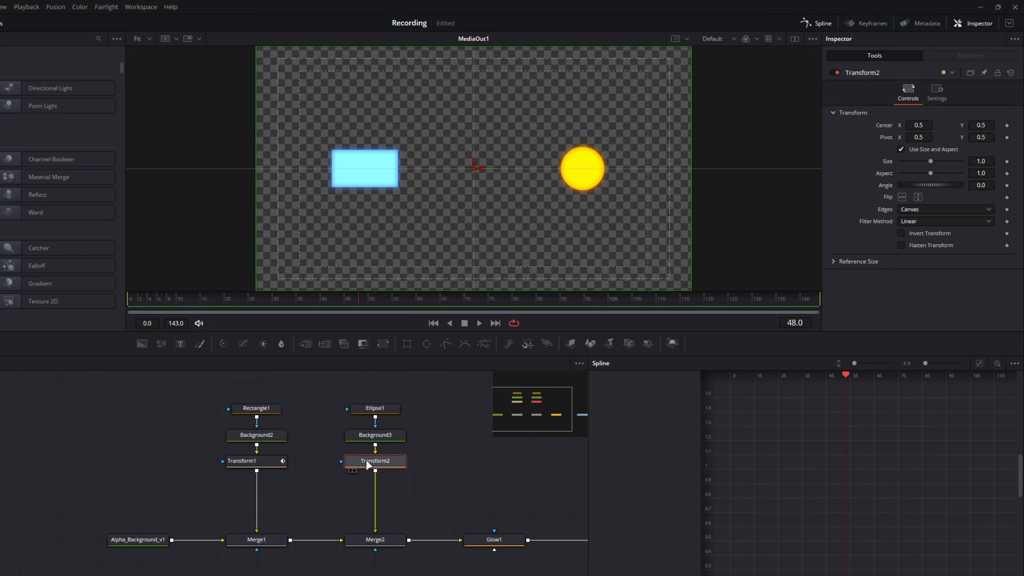
key("Delete")
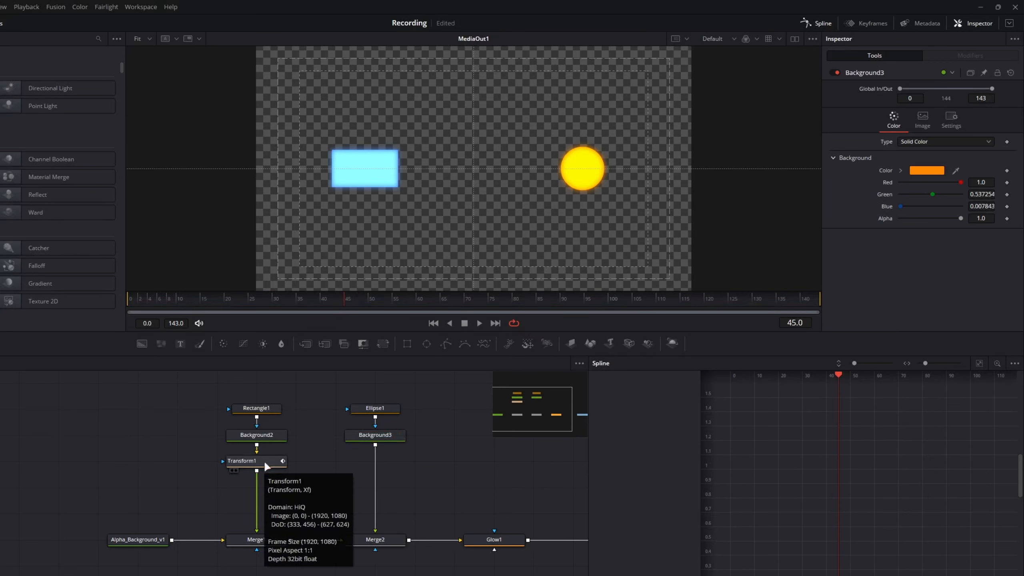
- Copy the animated Transform1 node, paste it after Background3, and scrub the timeline to check the circle's motion
left_click(264, 462)
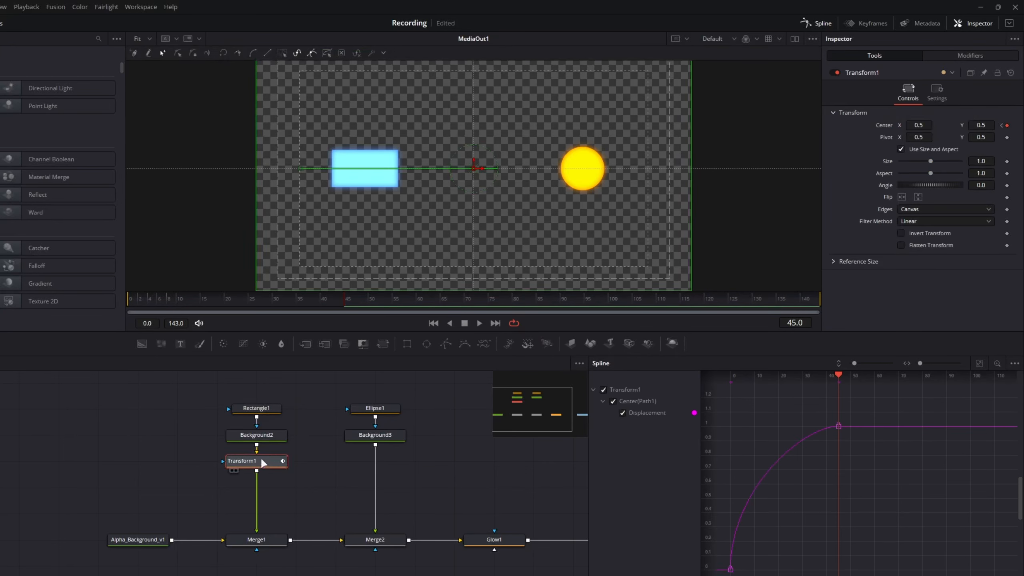
left_click(373, 439)
key("ctrl+v")
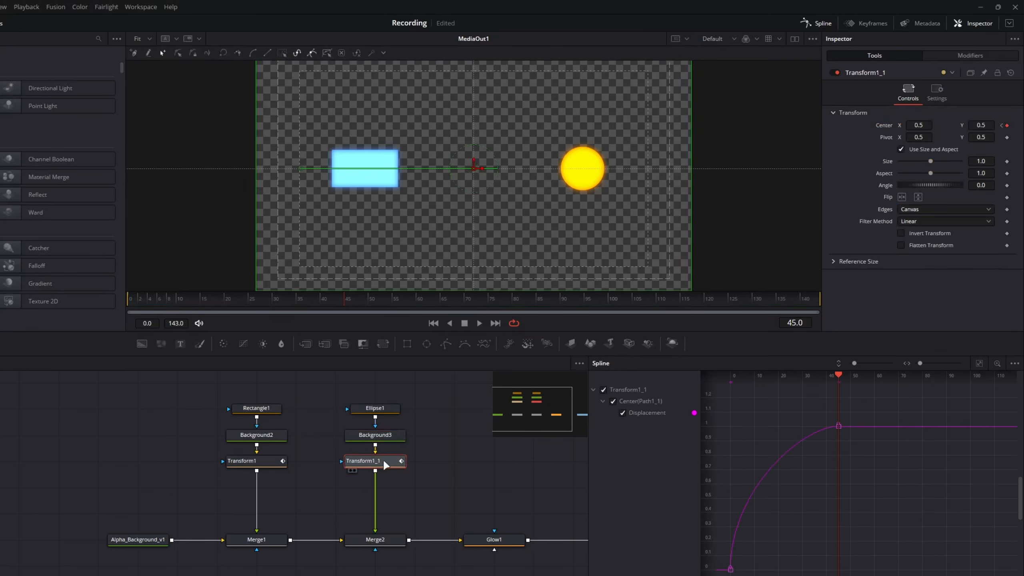
left_click_drag(302, 314, 348, 305)
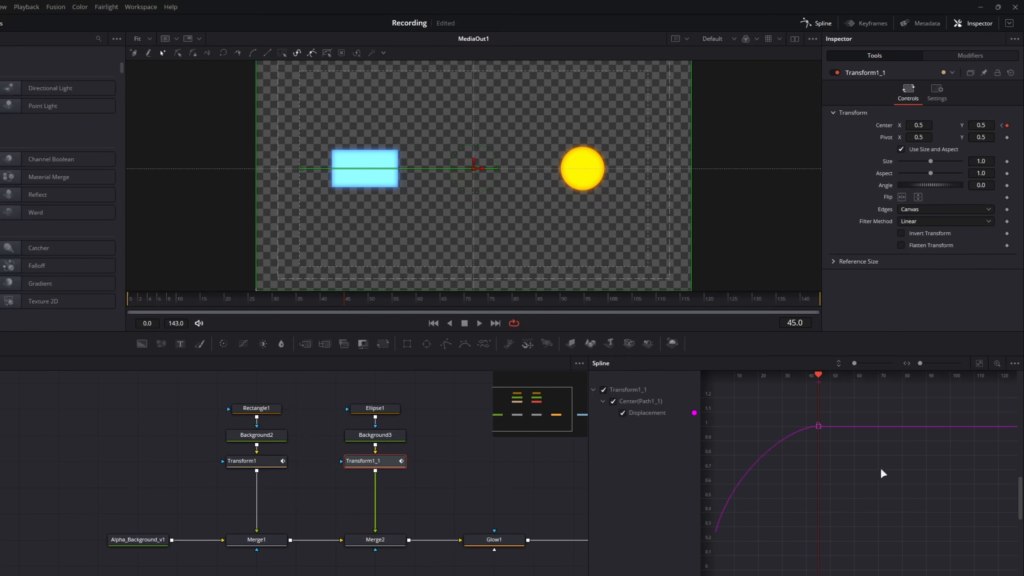
- Reverse both keyframes of the Transform1_1 displacement curve in the Spline editor
left_click_drag(848, 479, 912, 475)
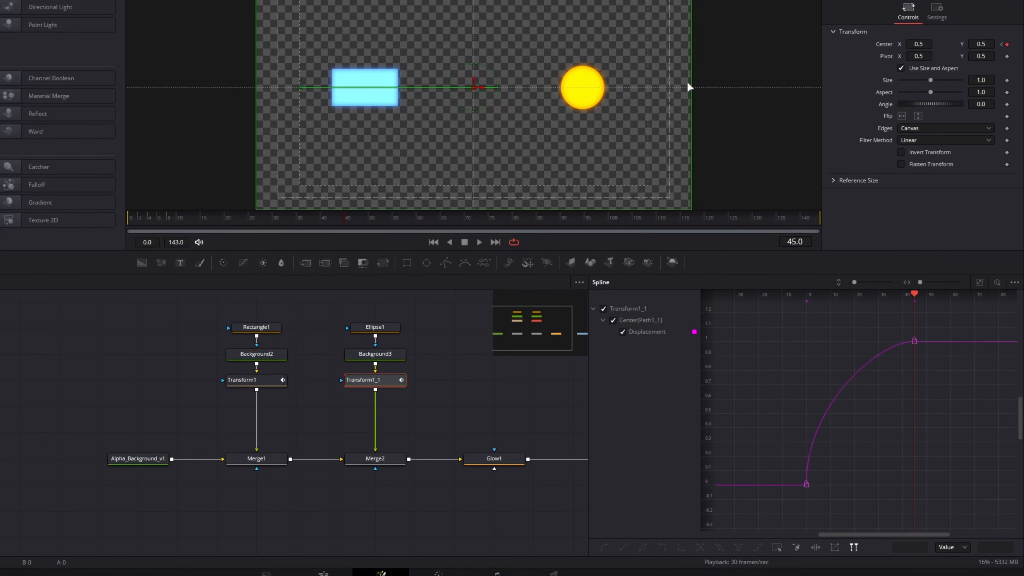
left_click_drag(944, 275, 894, 314)
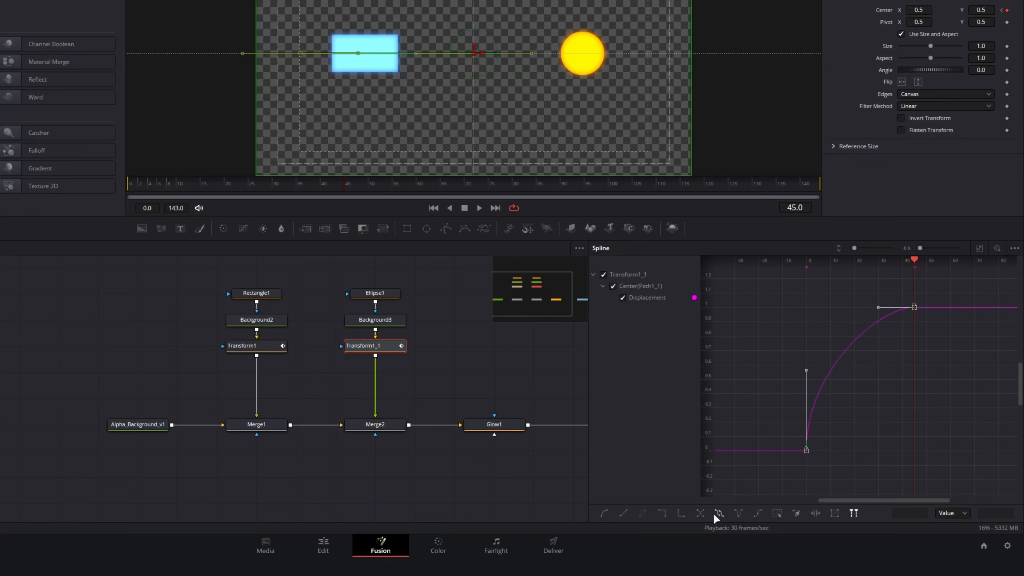
left_click(700, 513)
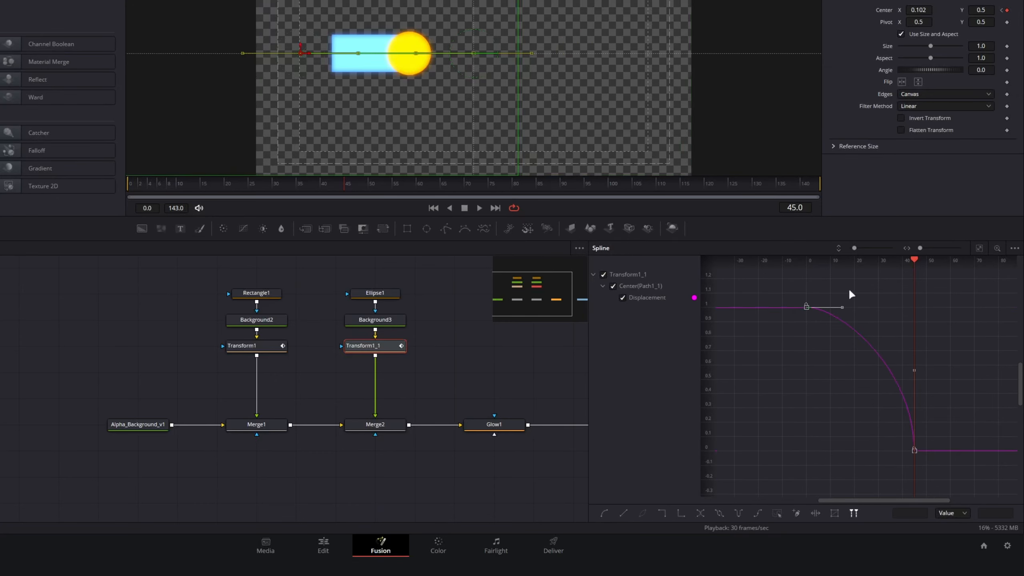
- Scrub the timeline back to frame 0 to review the circle's reversed motion against the rectangle's
left_click_drag(913, 263, 818, 266)
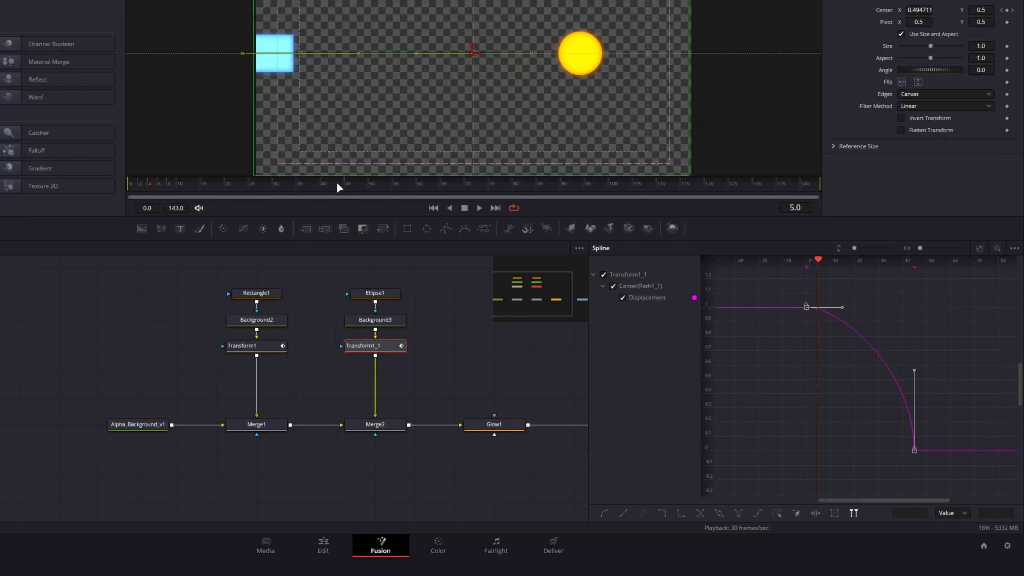
left_click_drag(819, 260, 805, 259)
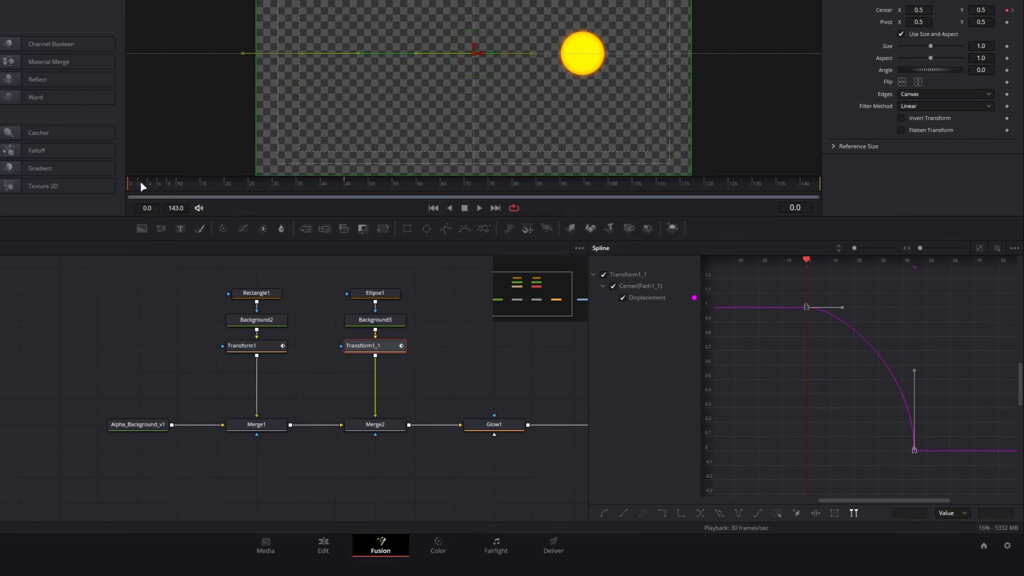
mouse_move(139, 181)
left_mouse_down()
mouse_move(373, 184)
mouse_move(131, 188)
left_mouse_up()
- Delete the copied Transform1_1 node and insert a fresh Transform node after Background3
left_click_drag(504, 337, 443, 308)
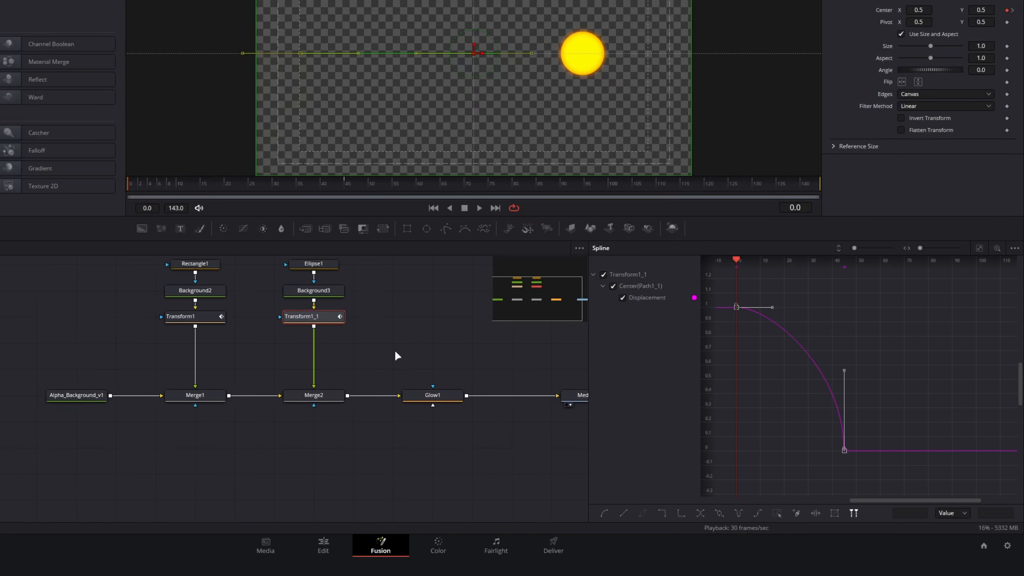
left_click_drag(376, 348, 289, 308)
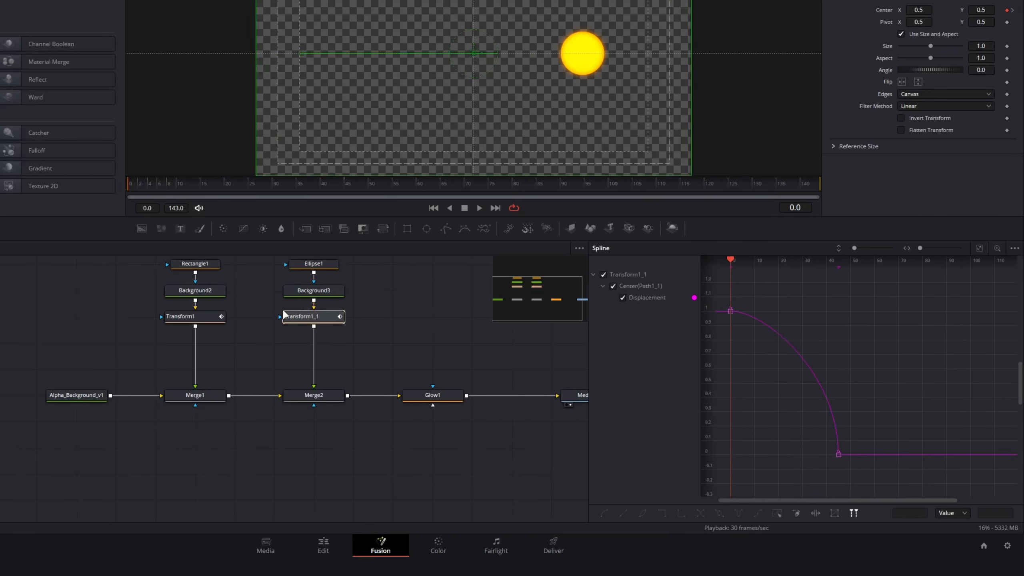
key("Delete")
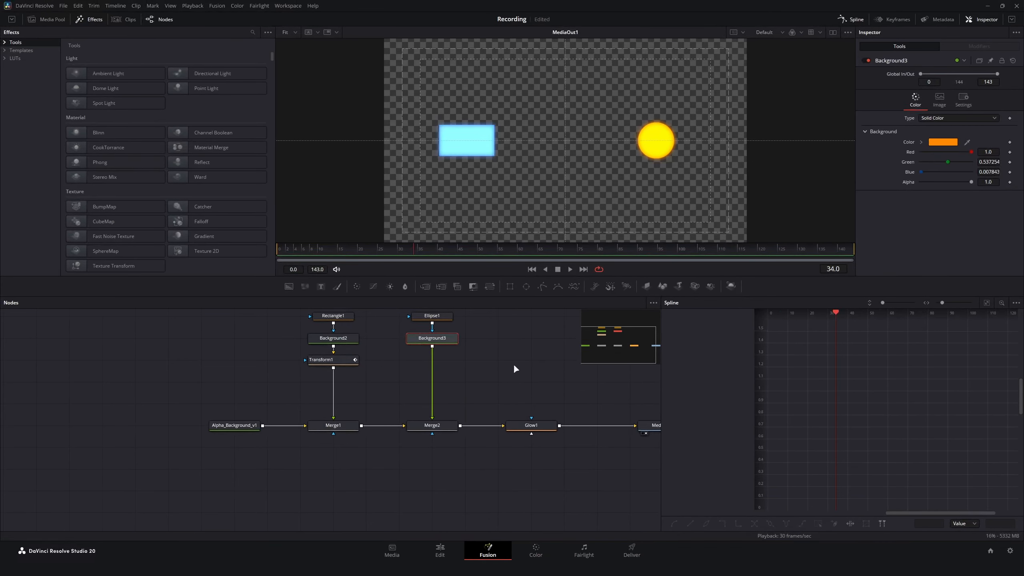
key("shift+space")
type("transf")
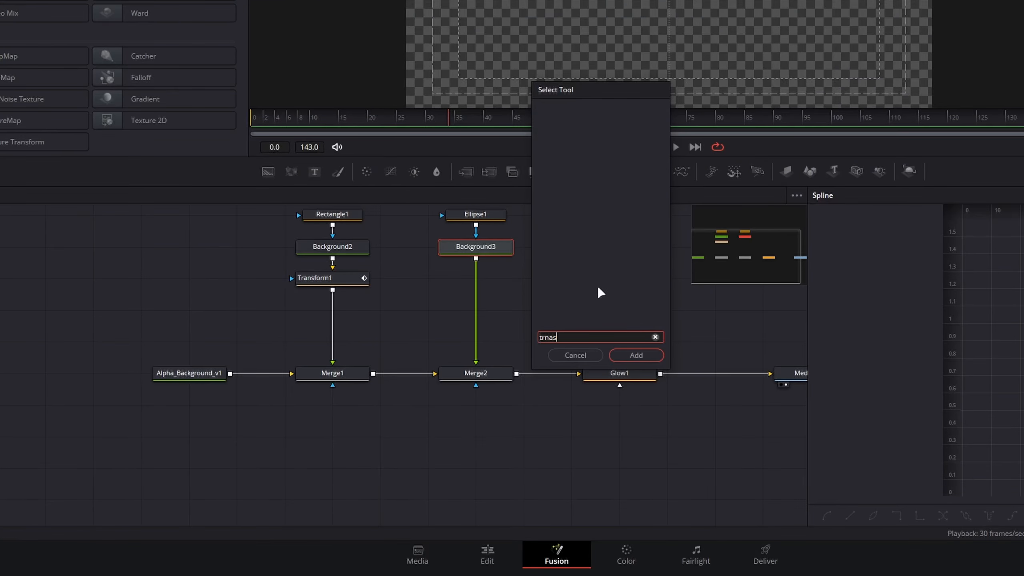
key("Return")
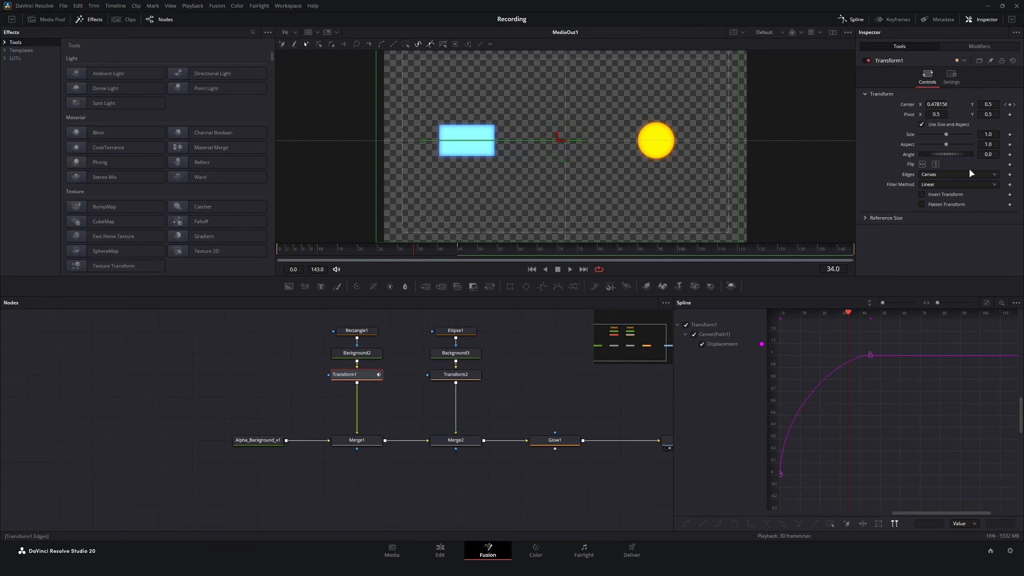
- Try to drive the Size of Transform1 with the expression Transform1.Center and move the playhead to frame 45
left_click(986, 135)
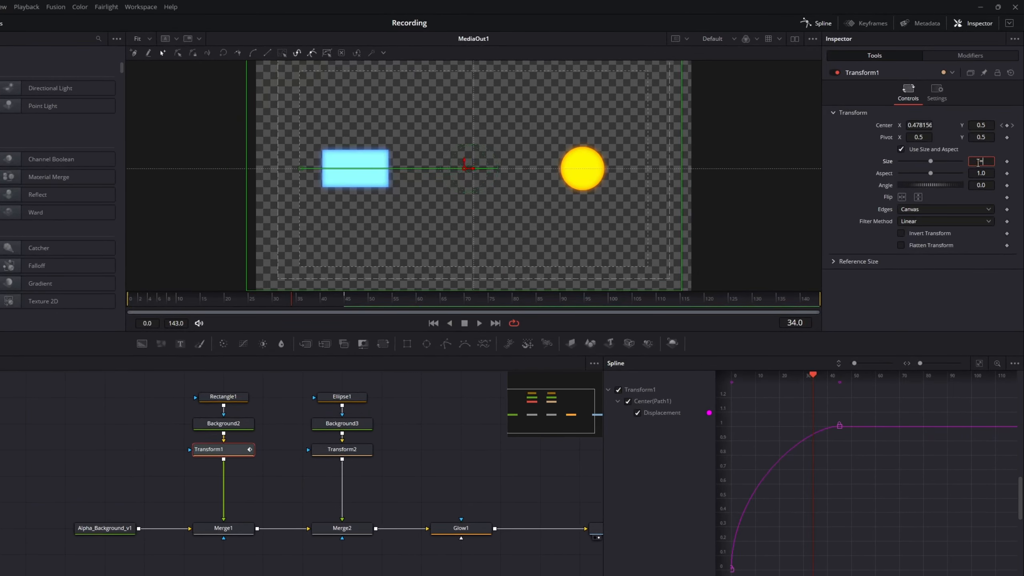
type("=")
key("Tab")
left_click(959, 174)
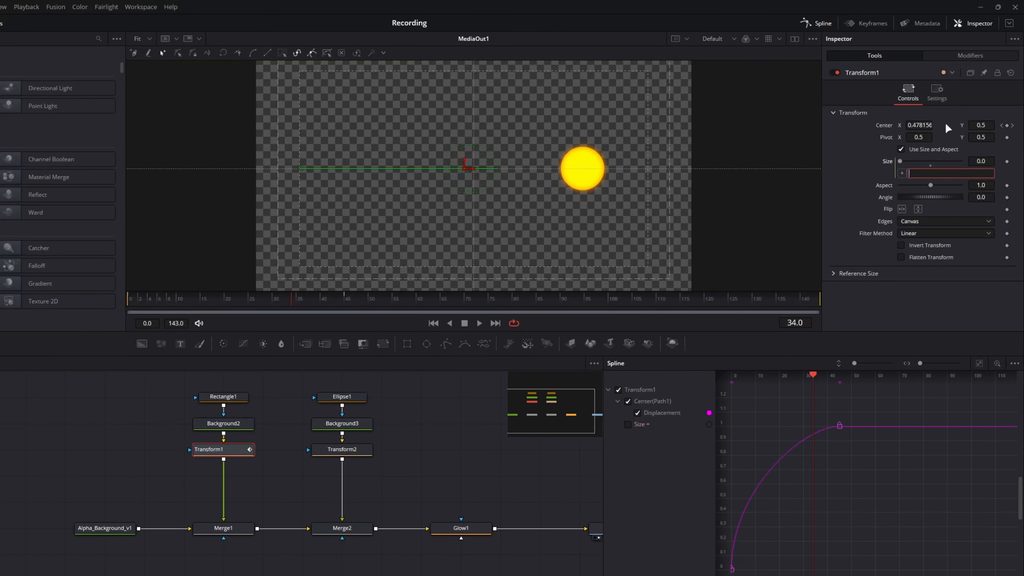
type("Transform1.Center")
key("Return")
left_click(338, 313)
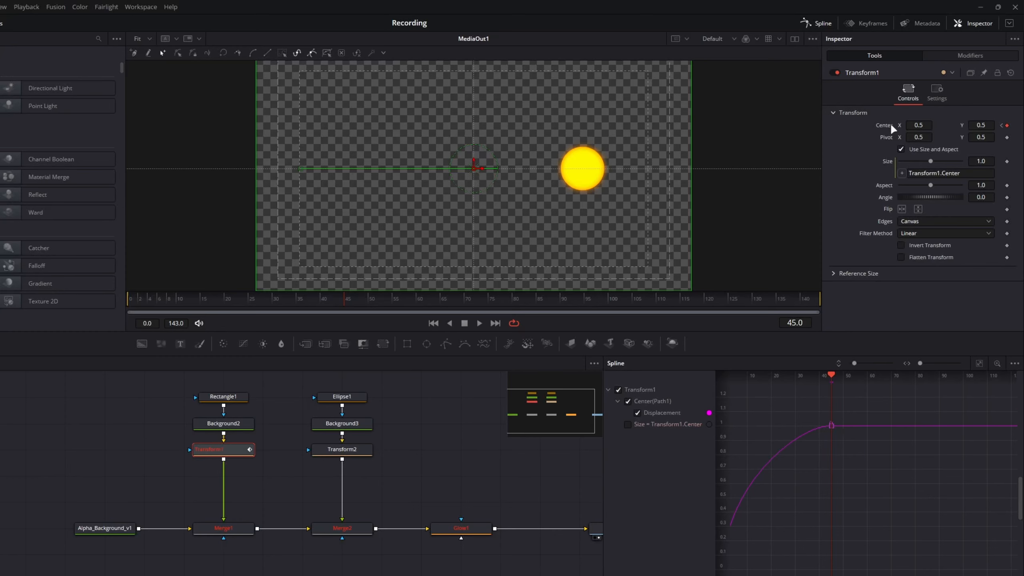
- Switch to Notepad, move its window clear of the transform parameters, and write Transform1.Center.X on the first line
key("alt+Tab")
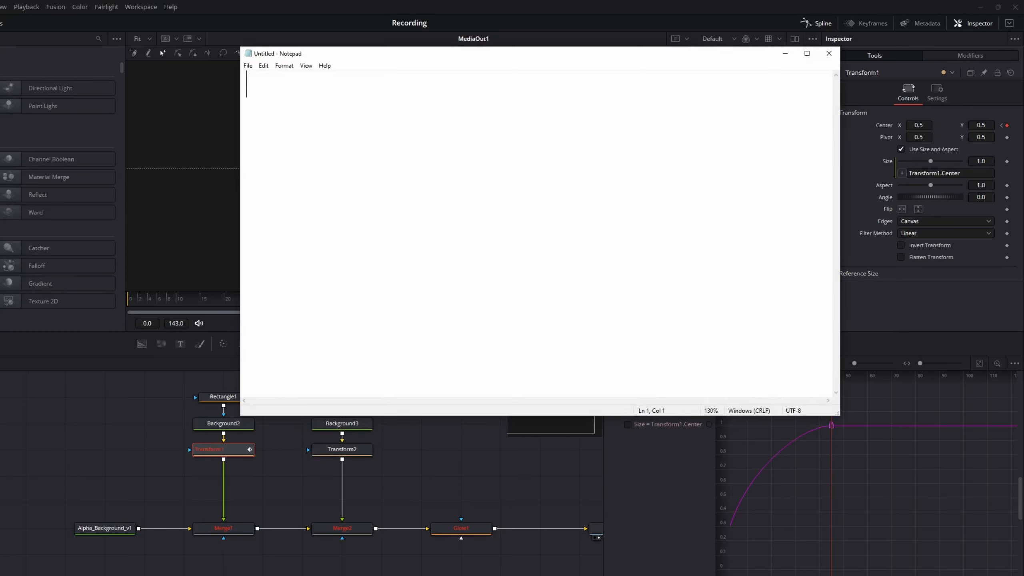
left_click_drag(544, 57, 450, 77)
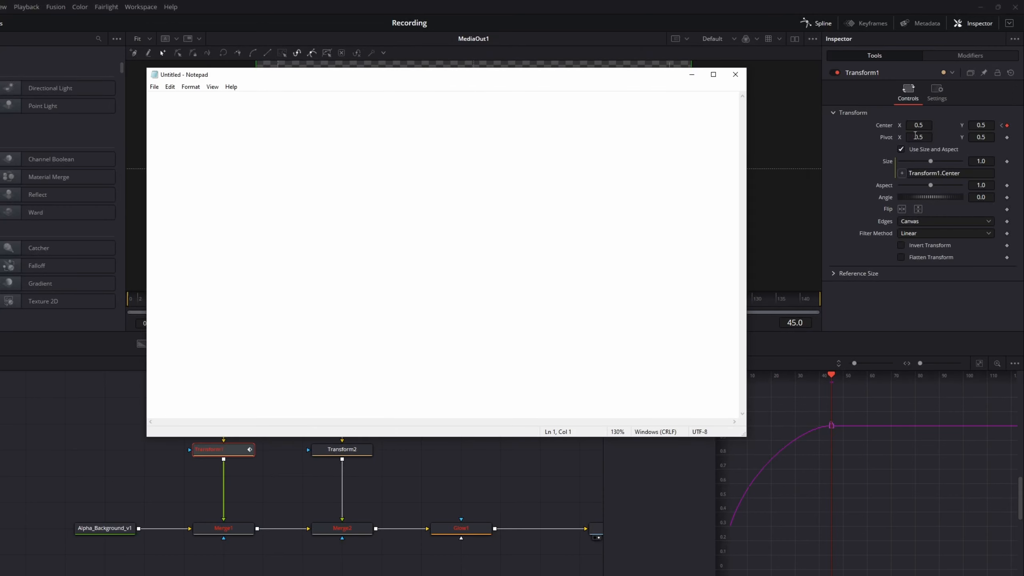
type("Transform1.Cent")
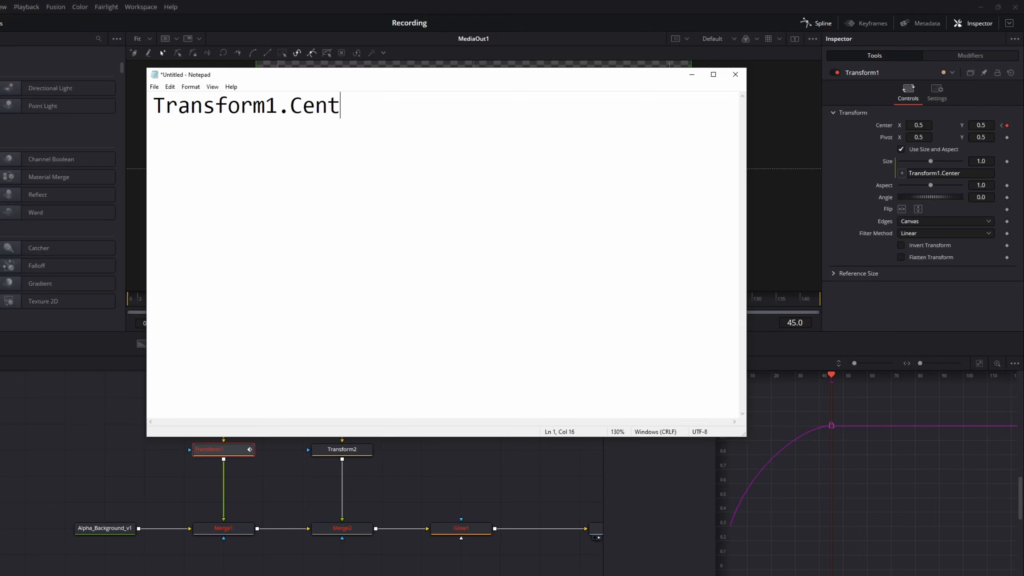
type("er.X")
left_click_drag(415, 127, 154, 107)
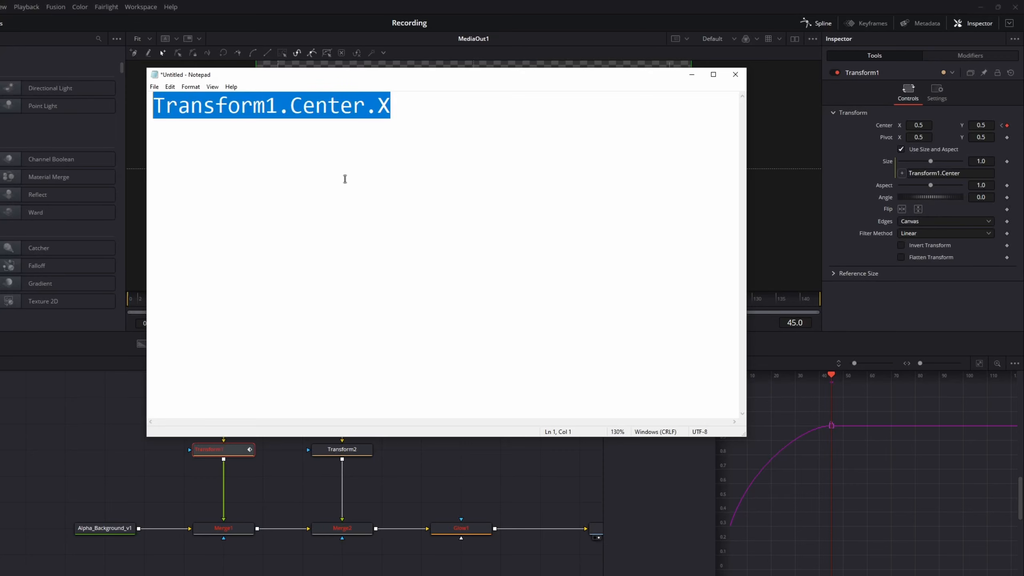
left_click(429, 126)
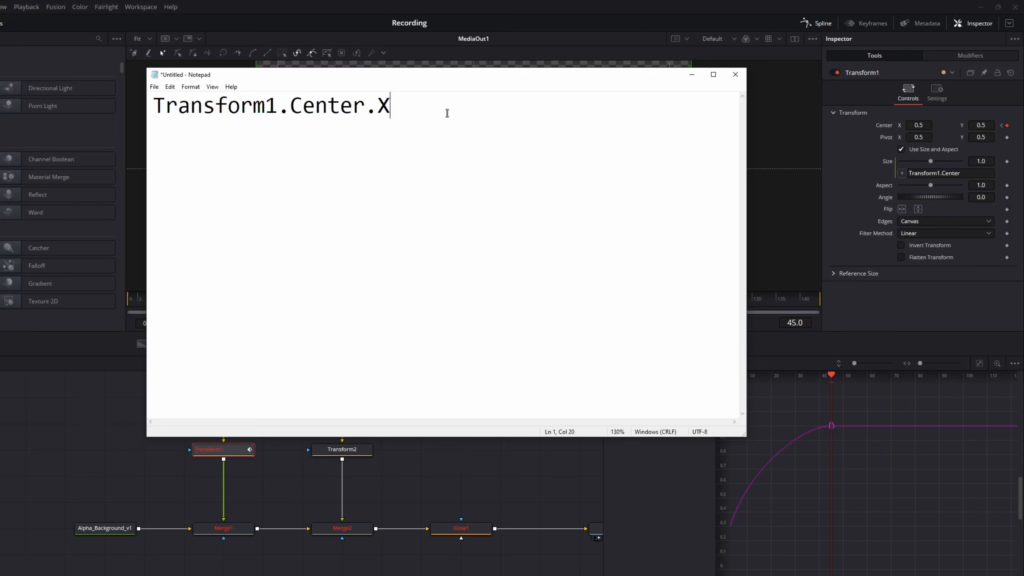
- Add Transform1.Center.Y as a second line in the note and minimize Notepad
left_click_drag(366, 106, 392, 106)
left_click(395, 108)
key("Return")
type("Transform1.Center.Y")
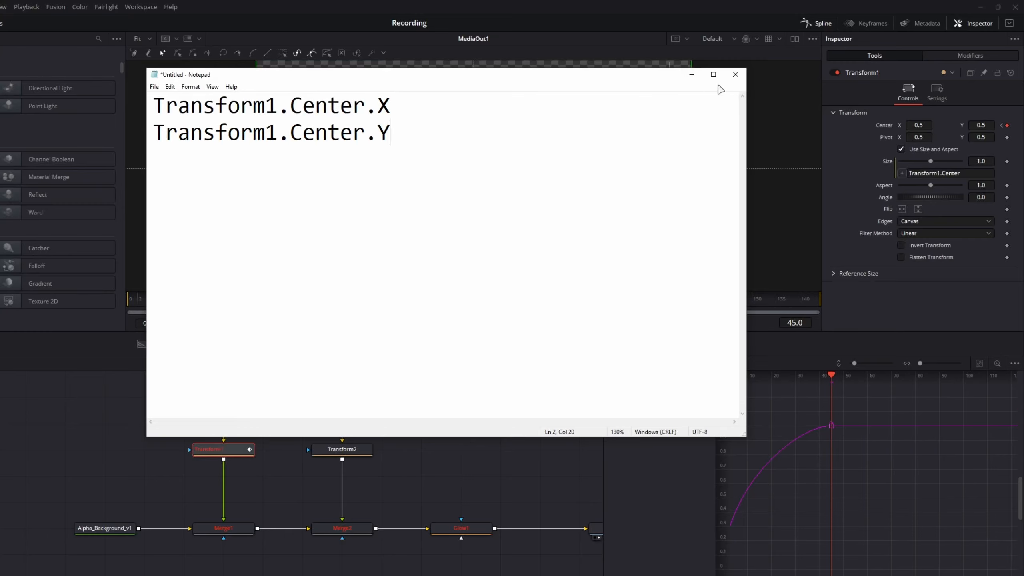
left_click(692, 74)
- Extend the Size expression of Transform1 to Transform1.Center.X and scrub the timeline to check the rectangle's scaling
left_click(967, 175)
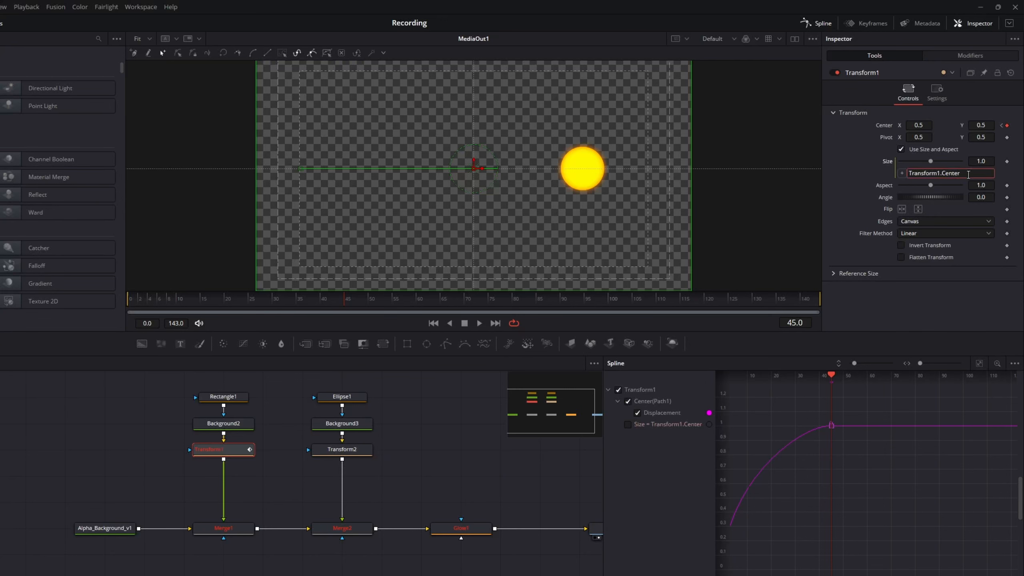
key("Tab")
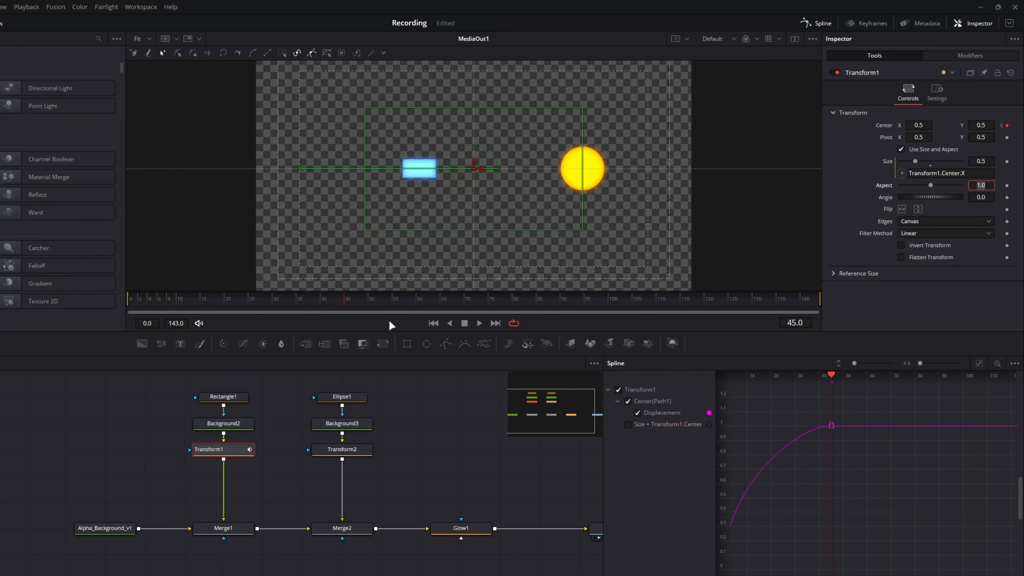
mouse_move(334, 296)
left_mouse_down()
mouse_move(126, 301)
mouse_move(343, 301)
left_mouse_up()
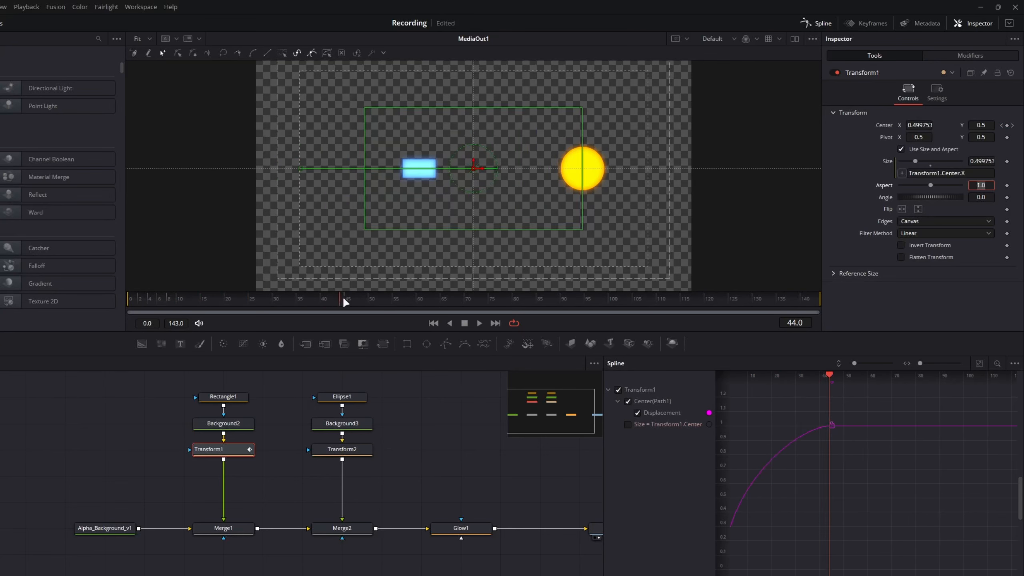
- Remove the expression from Transform1's Size and return the parameter to its default
right_click(886, 160)
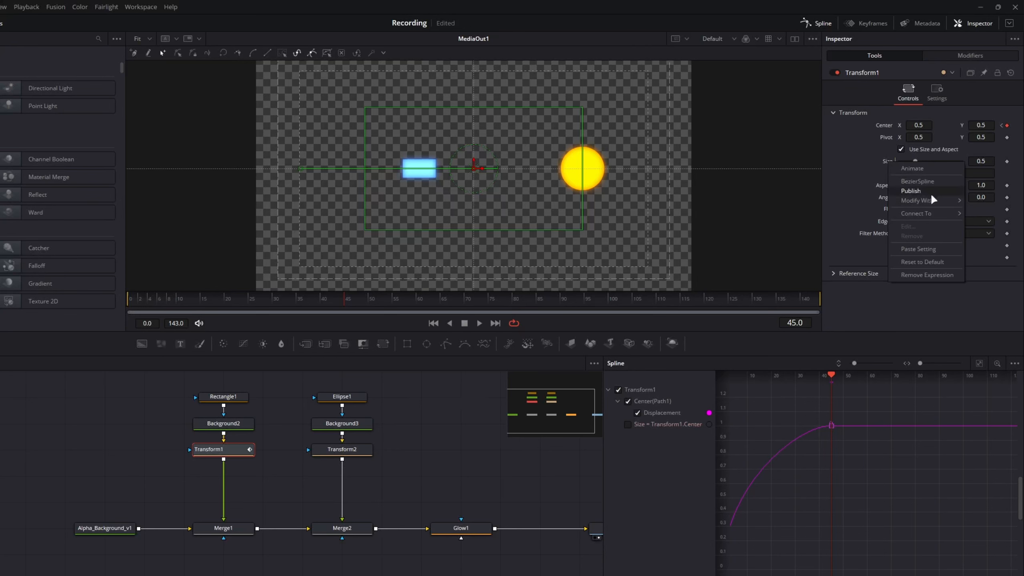
left_click(929, 268)
right_click(890, 160)
left_click(931, 271)
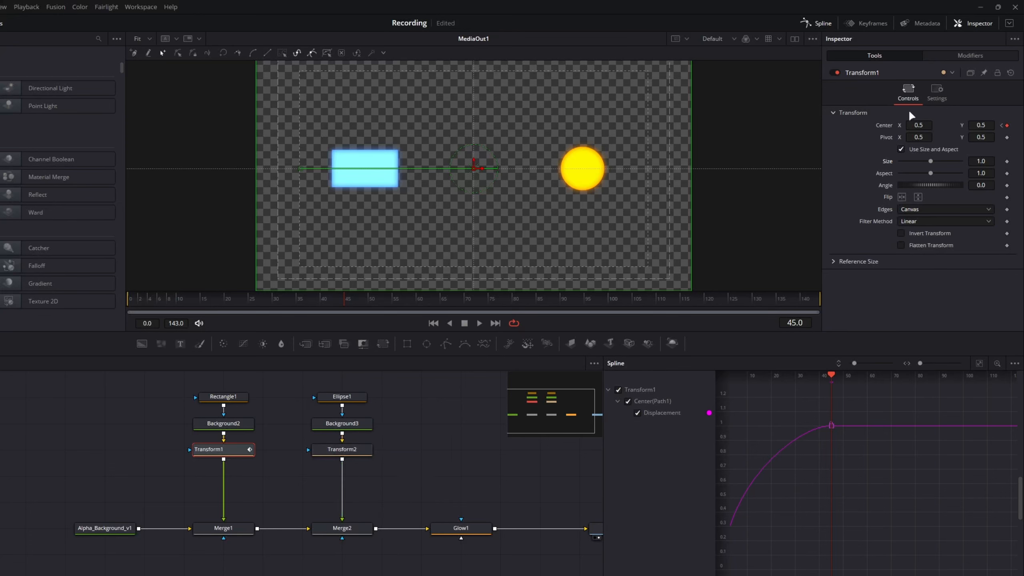
- Enable an expression on the Center parameter of the Transform2 node
left_click(347, 451)
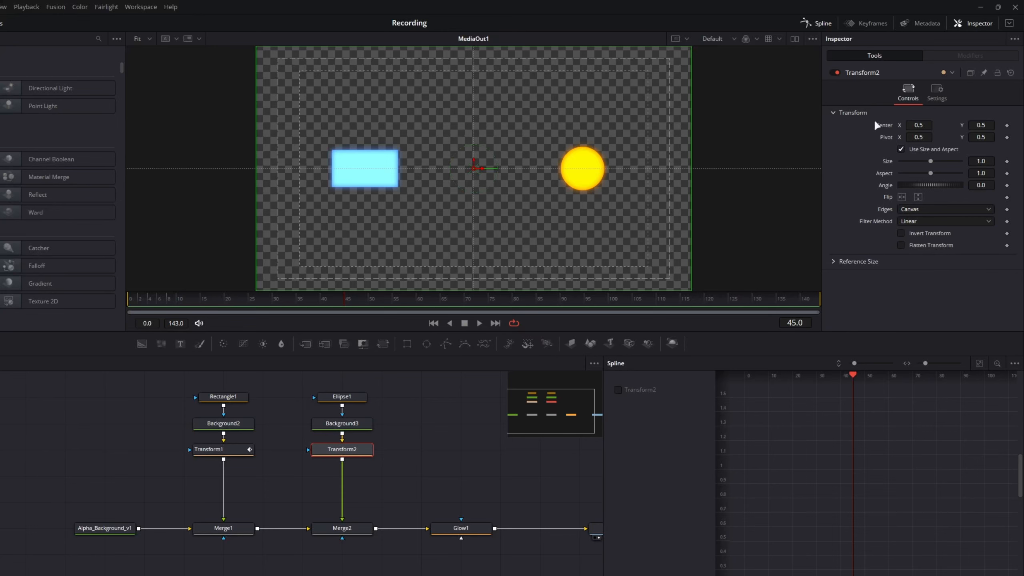
right_click(884, 128)
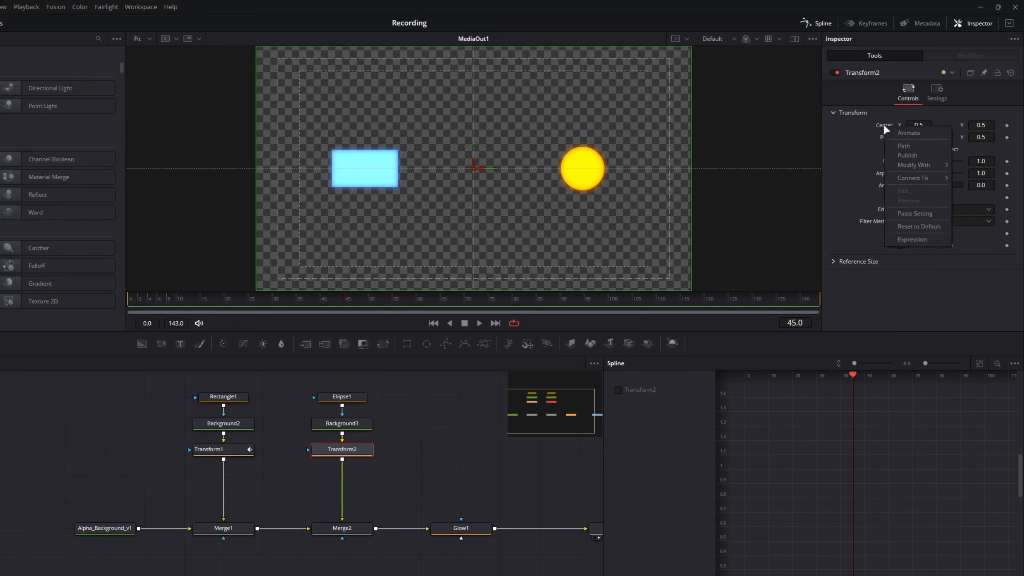
left_click(915, 241)
- Enable an expression on Transform2's Size parameter and remove it again
right_click(886, 174)
left_click(927, 287)
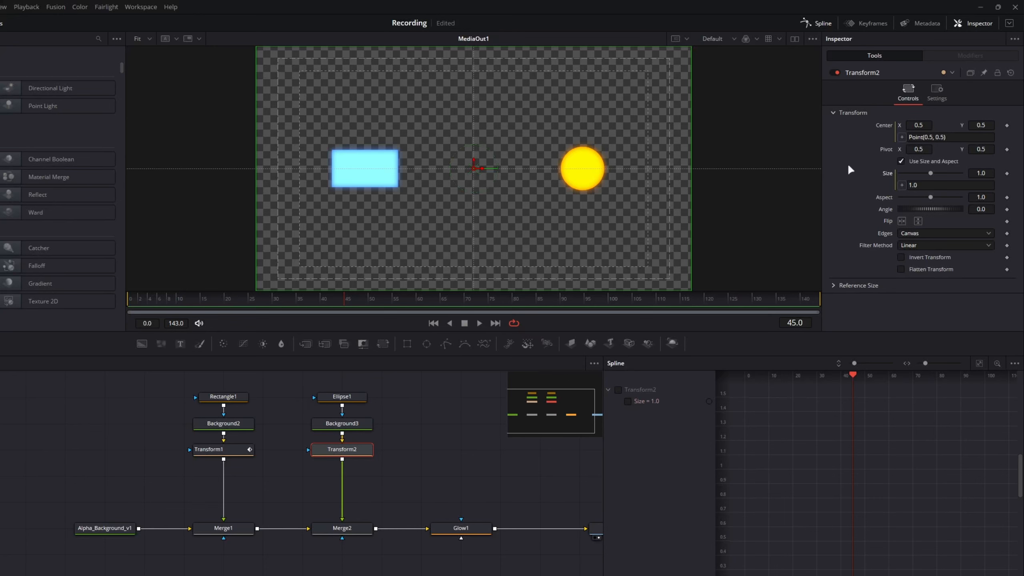
right_click(887, 170)
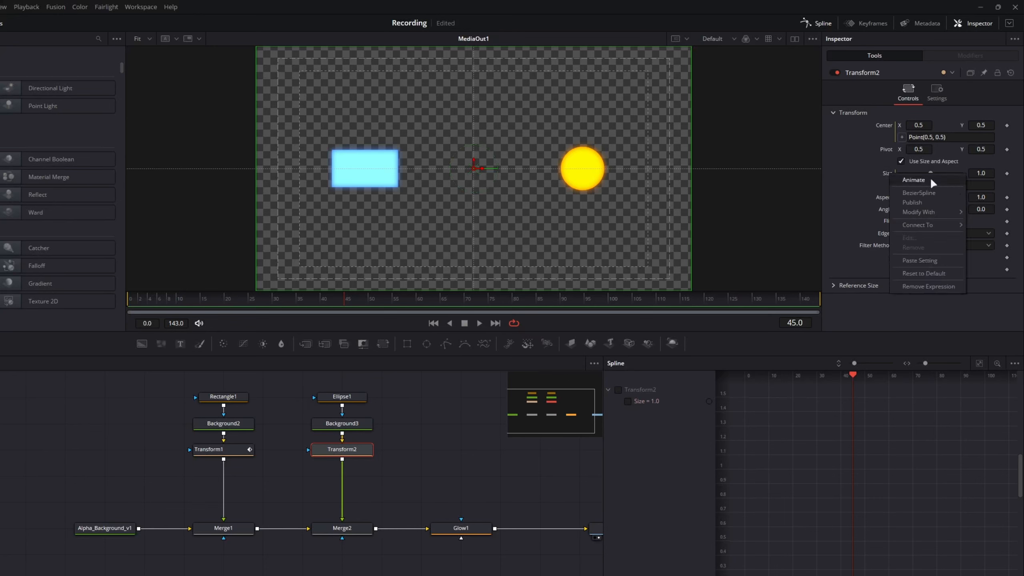
left_click(944, 282)
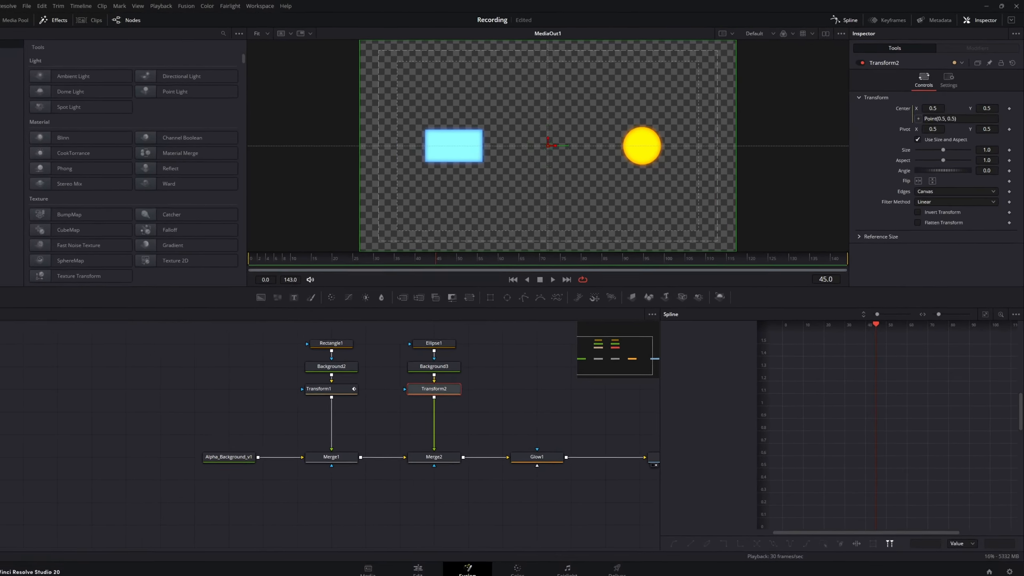
- Open the DaVinci Resolve reference manual and examine the Point(Text1.Center.X, Text1.Center.Y-.1) example in the expression table
left_click(286, 6)
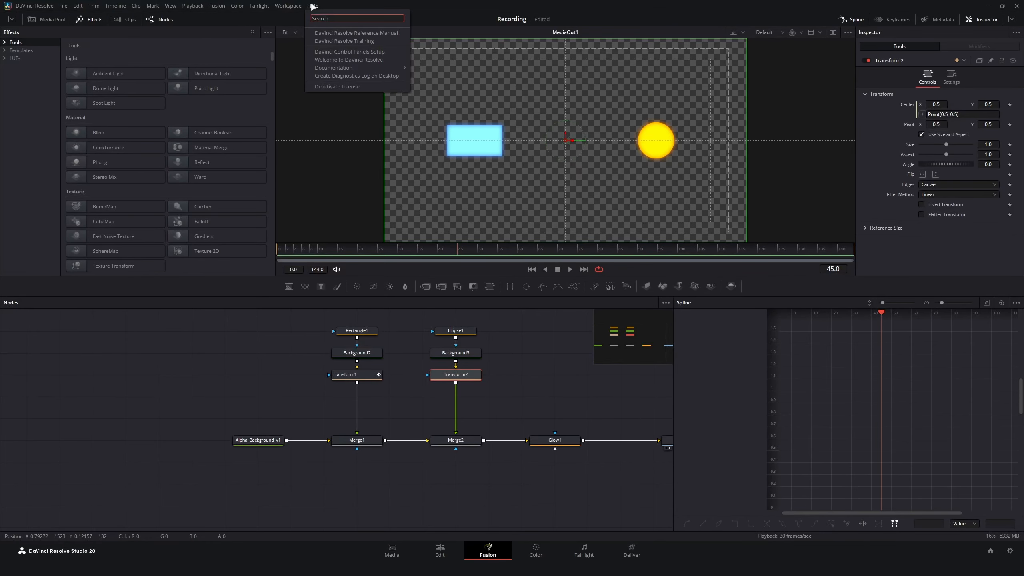
mouse_move(314, 5)
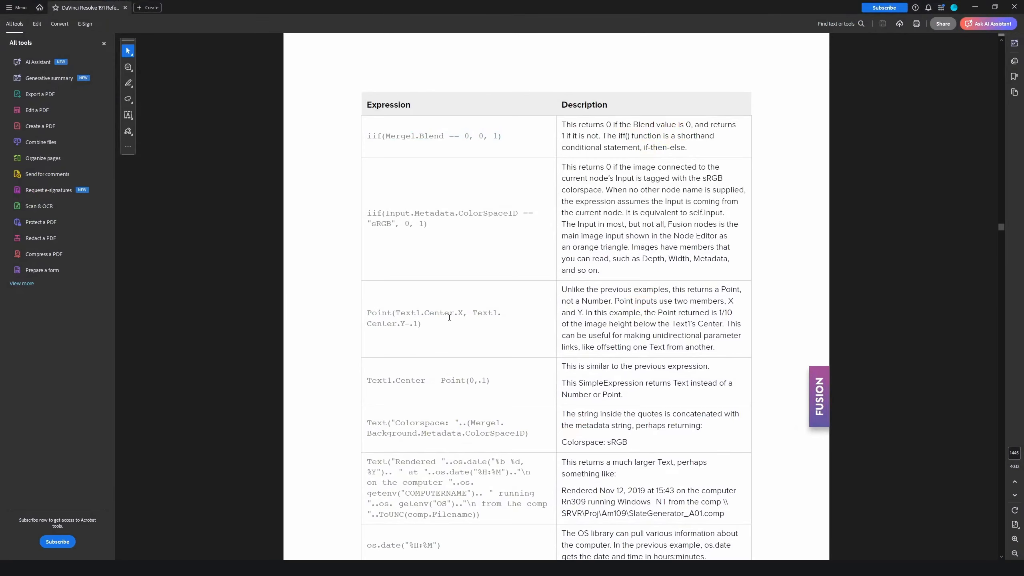
left_click_drag(366, 312, 572, 313)
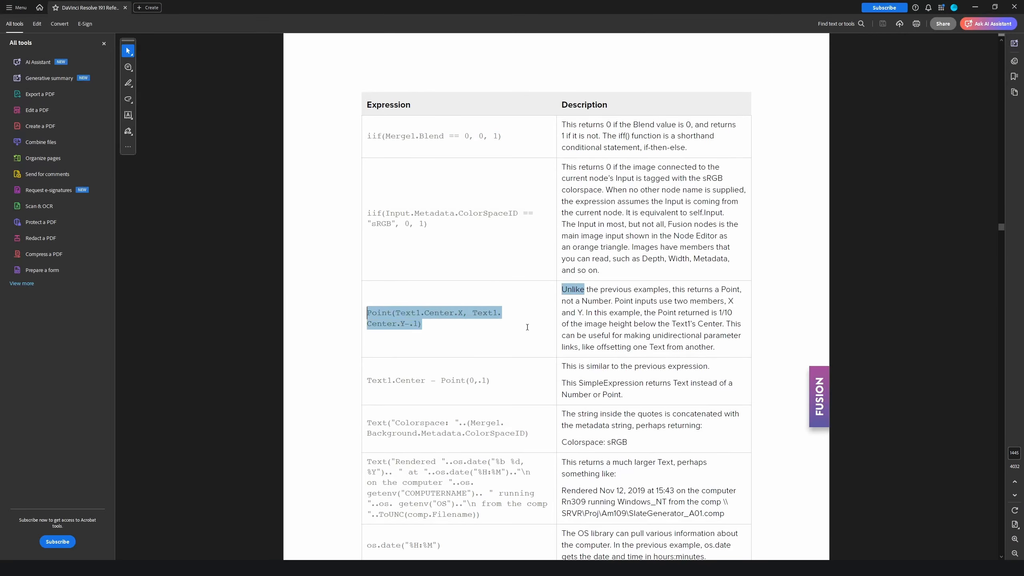
left_click(524, 329)
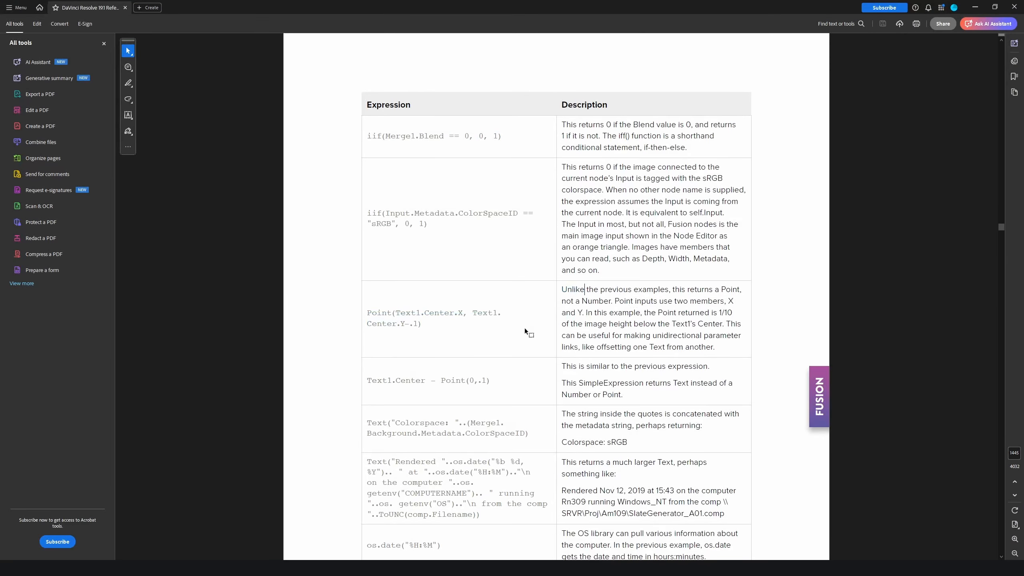
left_click_drag(462, 313, 399, 315)
left_click(454, 314)
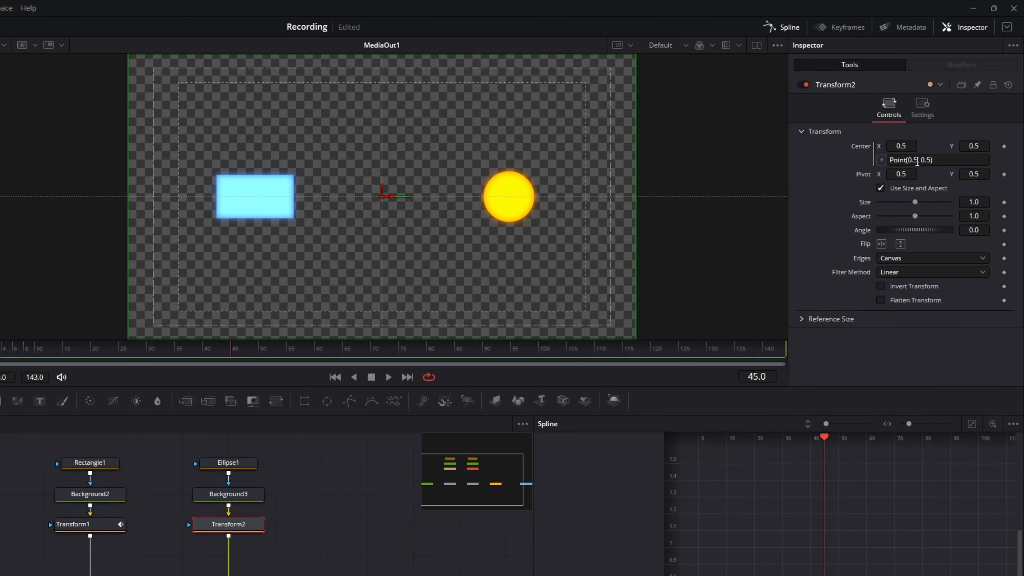
- Set Transform2's Center expression to Point(Transform1.Center.X, 0.5) and scrub the timeline to check the circle's linked motion
left_click_drag(947, 114, 942, 114)
left_click(90, 527)
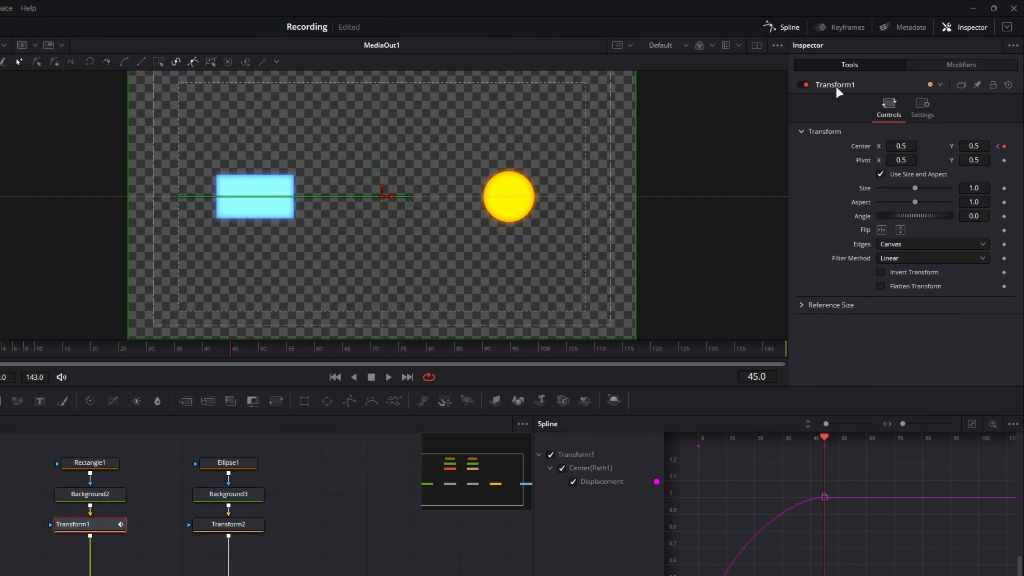
left_click(228, 524)
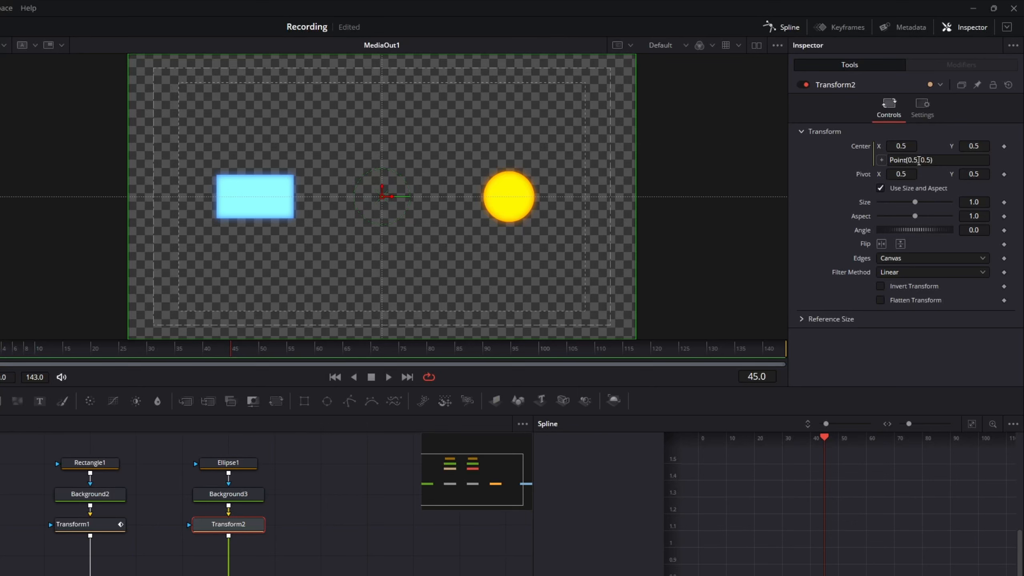
double_click(917, 160)
type("T")
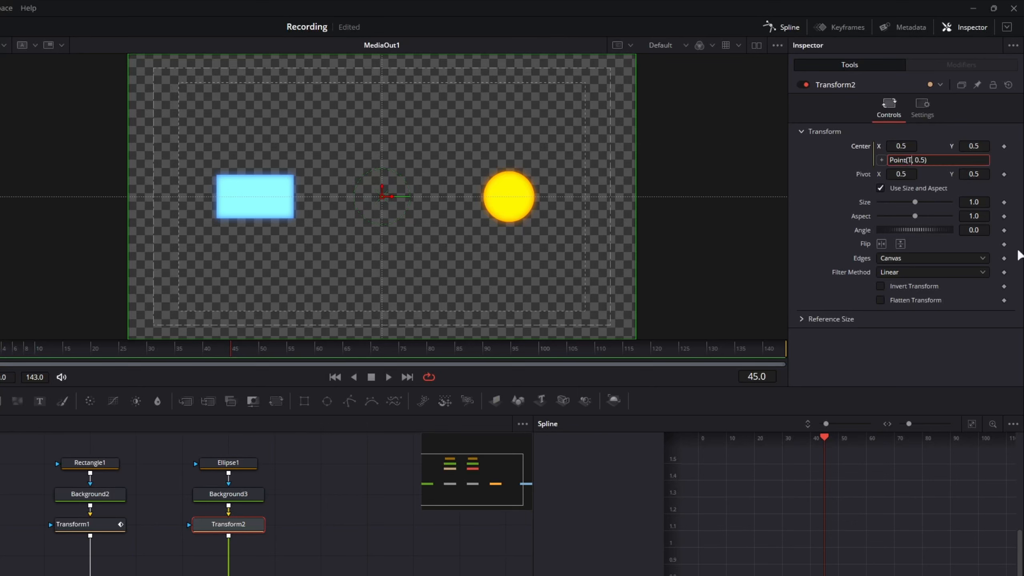
type("ransform1.Center.X")
key("Tab")
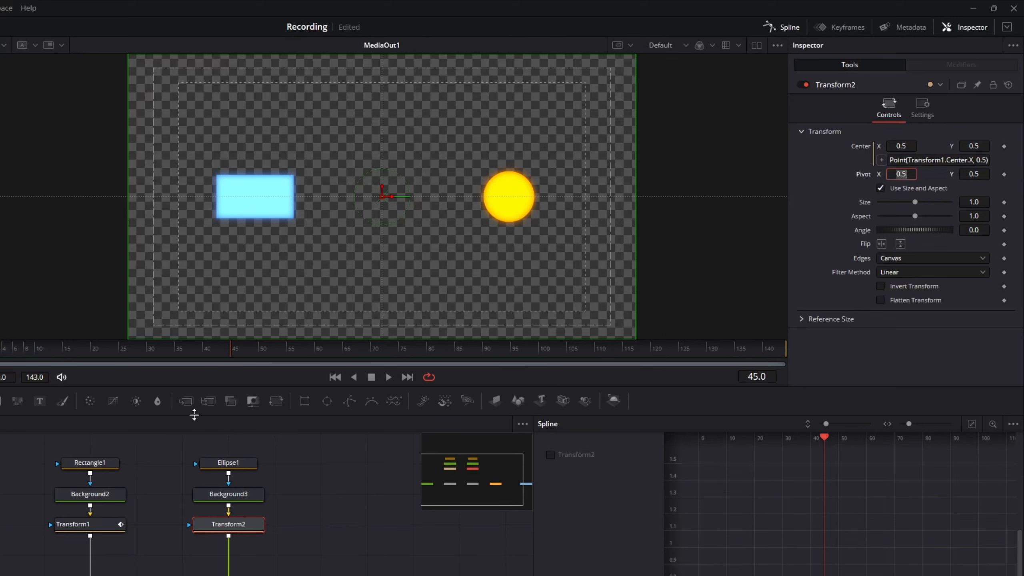
left_click_drag(195, 354, 232, 356)
- Invert the circle's linked motion by changing Transform2's Center expression to Point(1-Transform1.Center.X, 0.5)
left_click(908, 160)
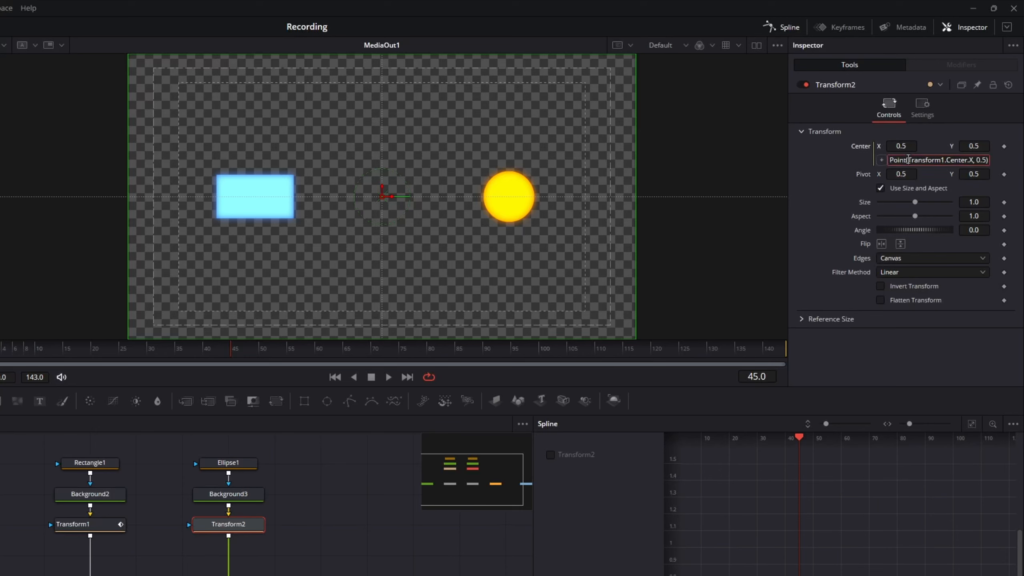
type("1-")
key("Tab")
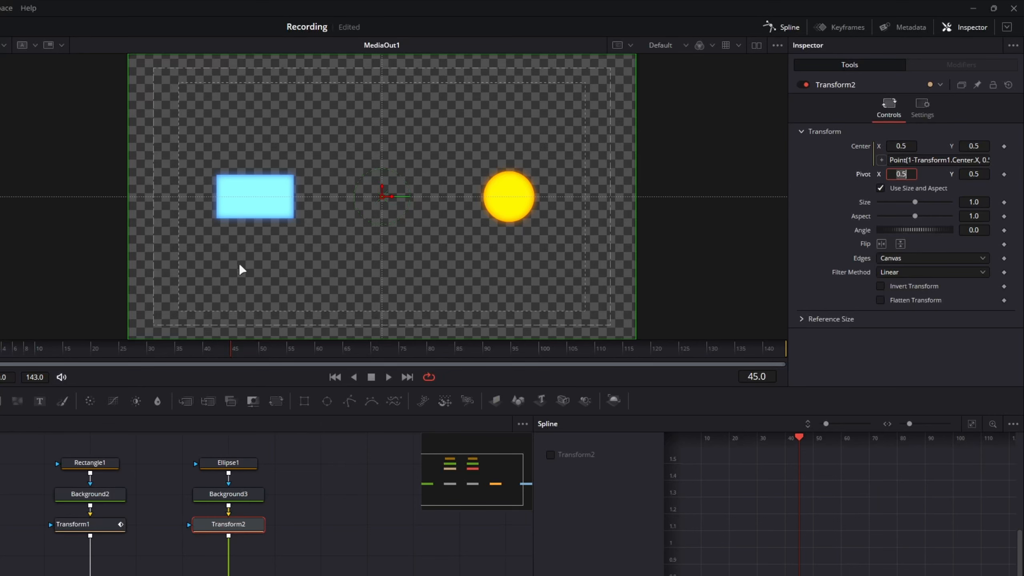
mouse_move(217, 347)
left_mouse_down()
mouse_move(2, 343)
mouse_move(231, 348)
left_mouse_up()
left_click_drag(14, 235, 229, 211)
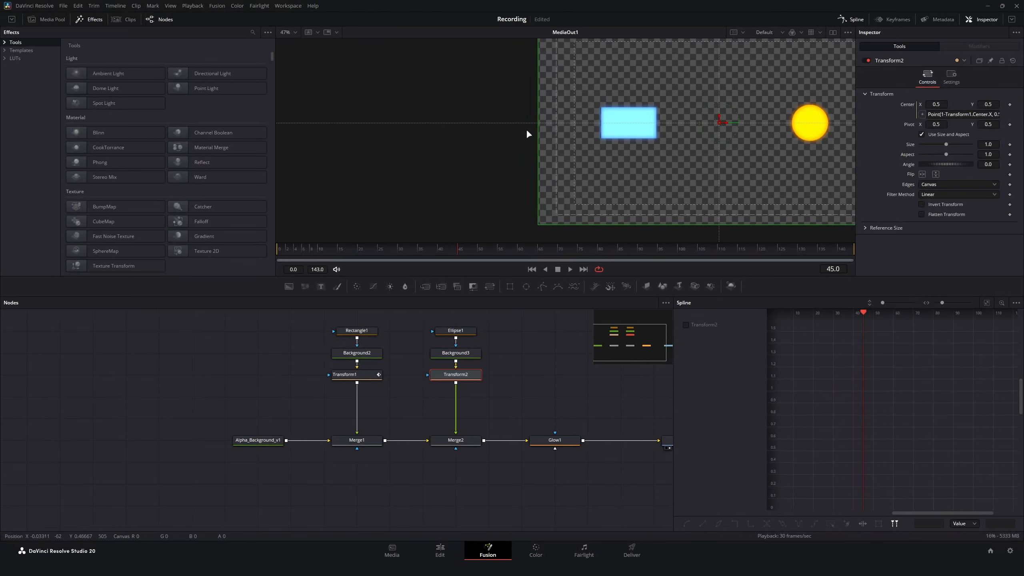
left_click_drag(497, 129, 483, 215)
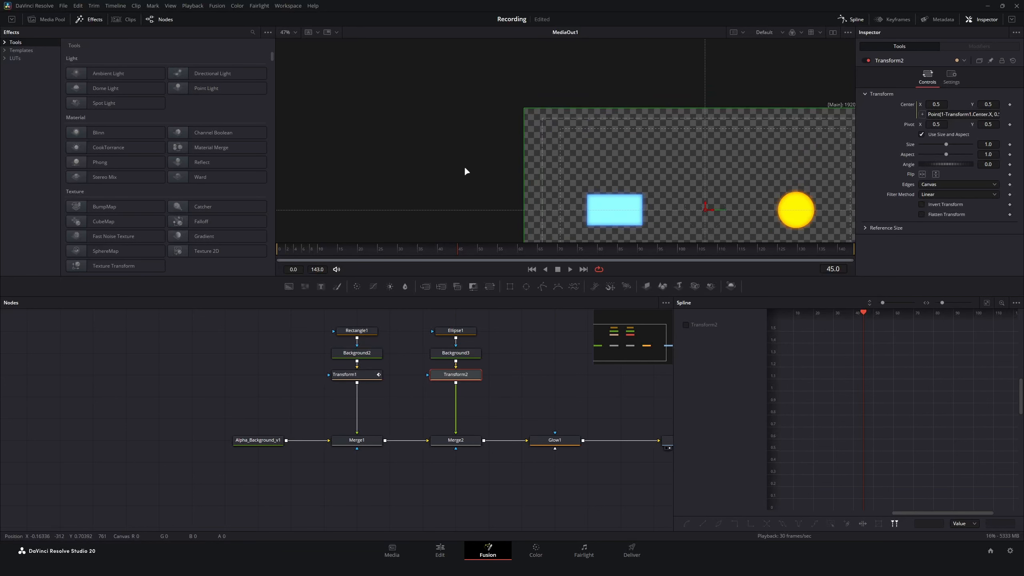
left_click_drag(464, 167, 471, 112)
left_click_drag(486, 197, 335, 169)
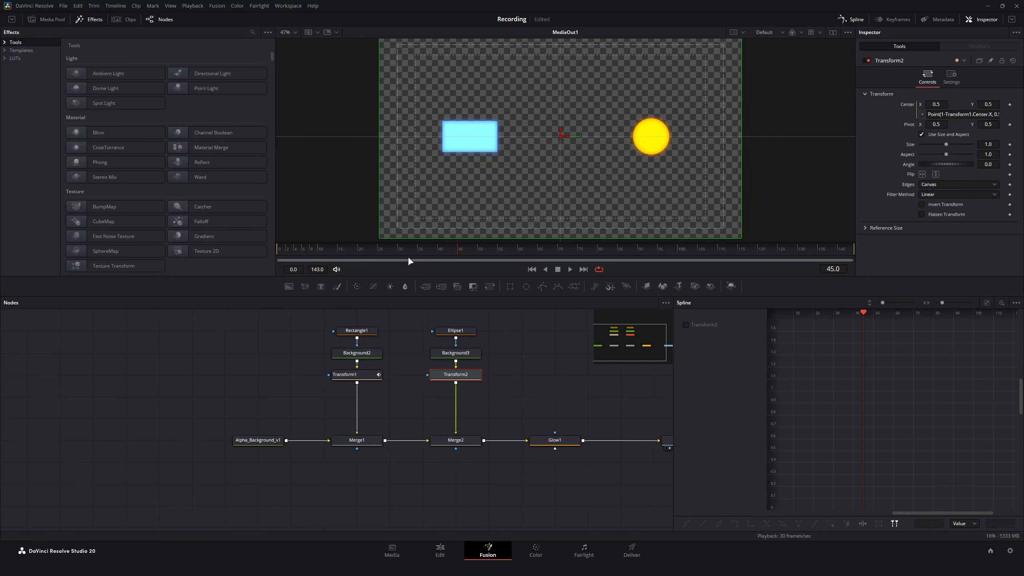
mouse_move(419, 256)
left_mouse_down()
mouse_move(274, 246)
mouse_move(428, 240)
mouse_move(439, 250)
left_mouse_up()
- Return to the edit timeline and open the footage clip of the woman at the laptop in Fusion
left_click(440, 550)
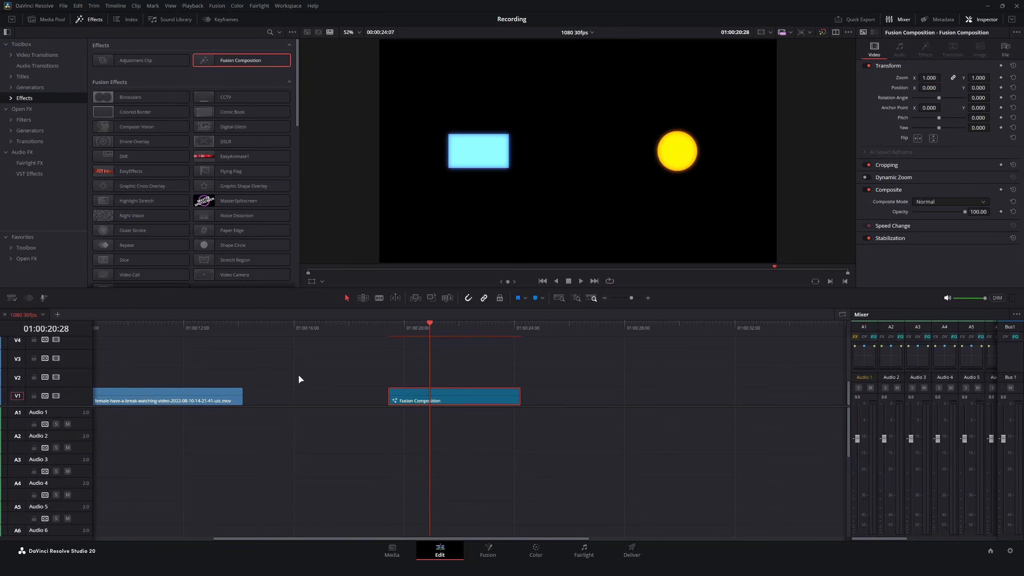
key("ctrl+minus")
mouse_move(160, 322)
left_mouse_down()
mouse_move(121, 323)
mouse_move(142, 328)
left_mouse_up()
left_click(189, 392)
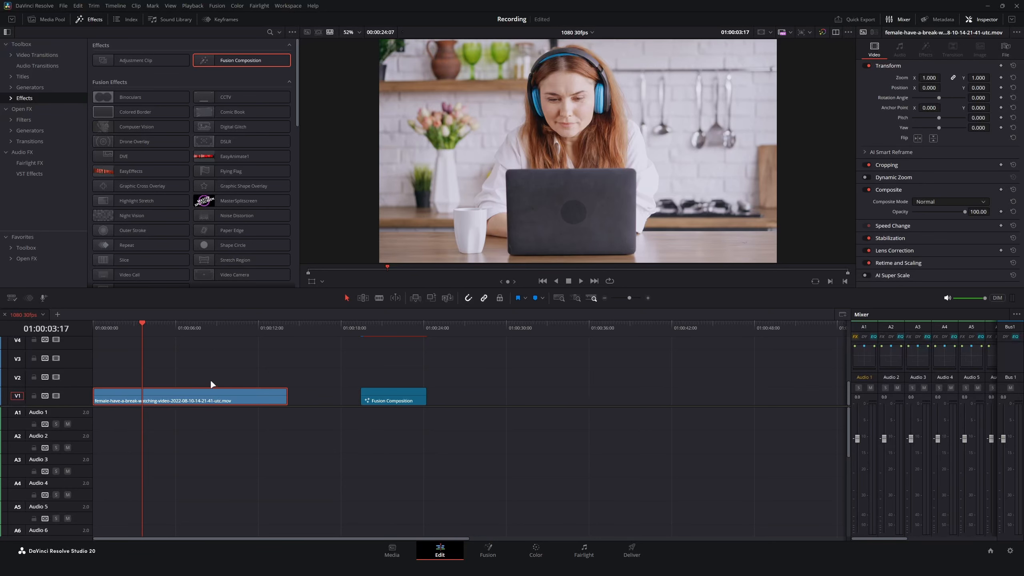
key("shift+5")
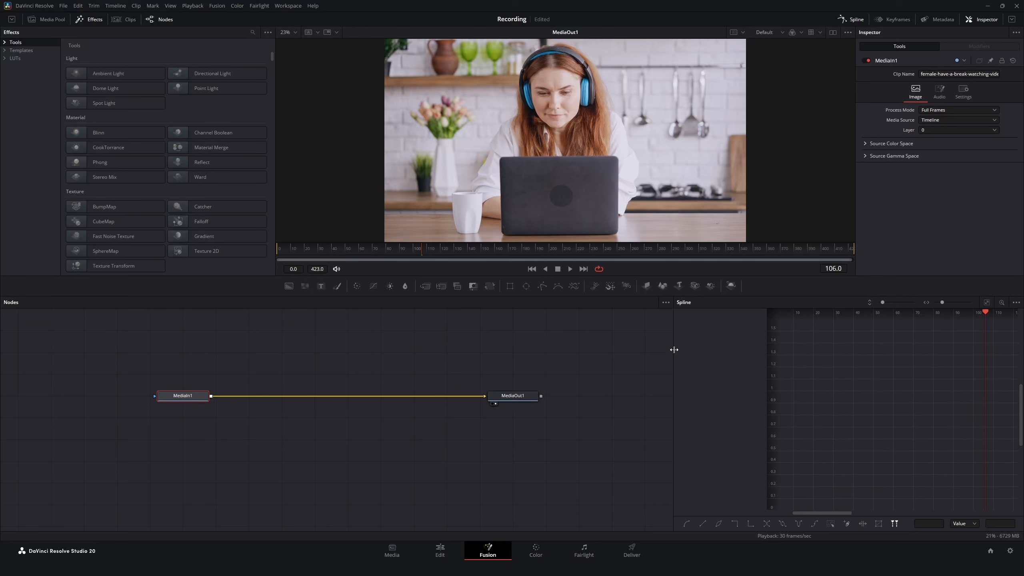
- Add a Rectangle mask to MediaIn1 and place it over the woman's face, centred at about X 0.483, Y 0.736
key("shift+space")
type("rectna")
key("BackSpace")
key("BackSpace")
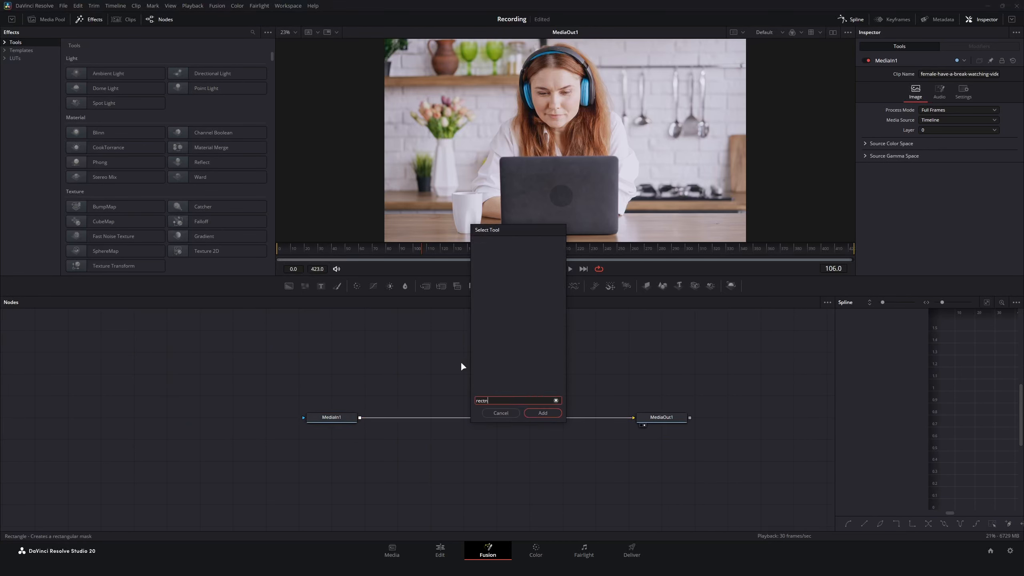
type("an")
key("Return")
left_click_drag(464, 373, 335, 419)
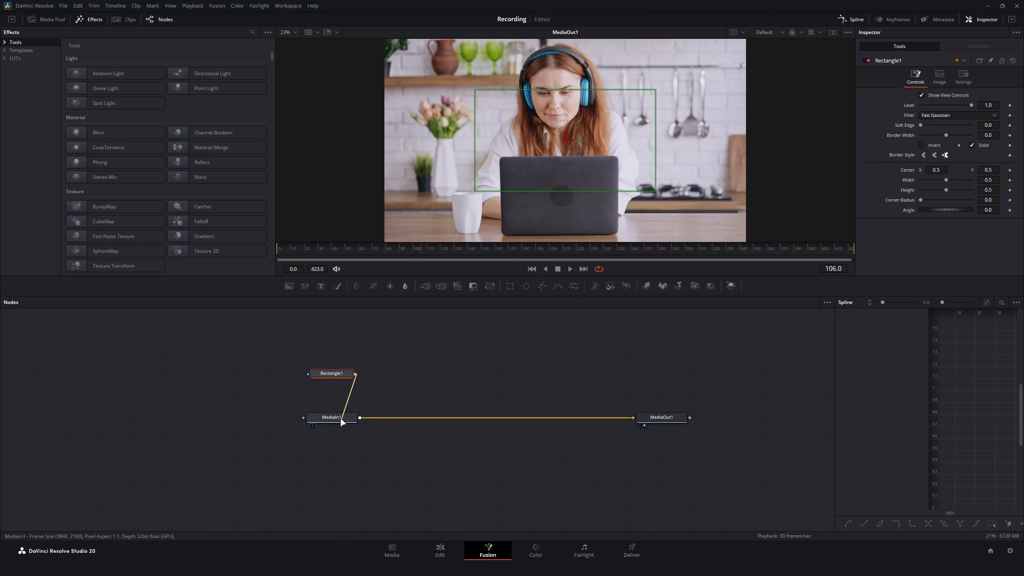
left_click_drag(565, 140, 559, 94)
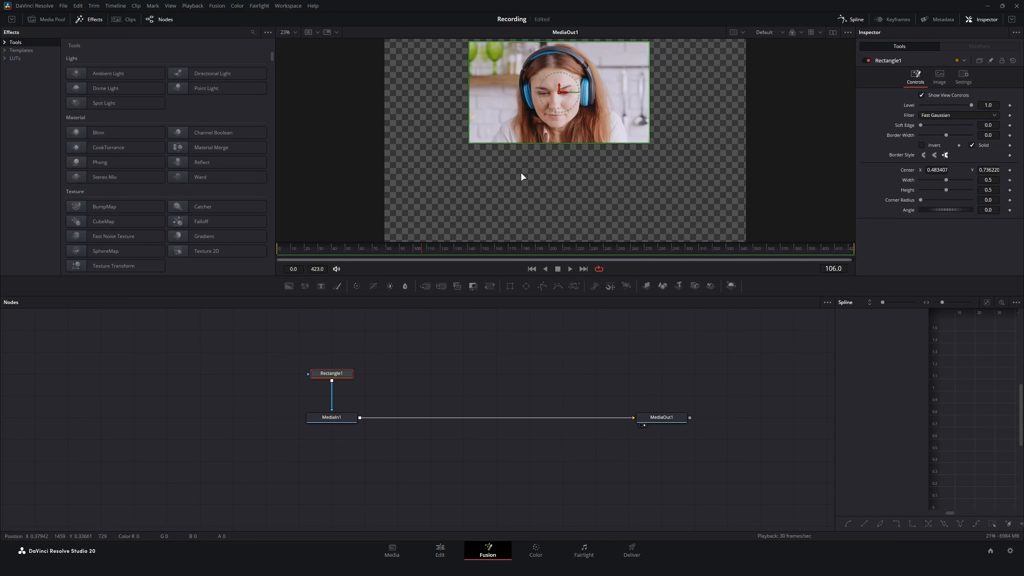
key("ctrl+g")
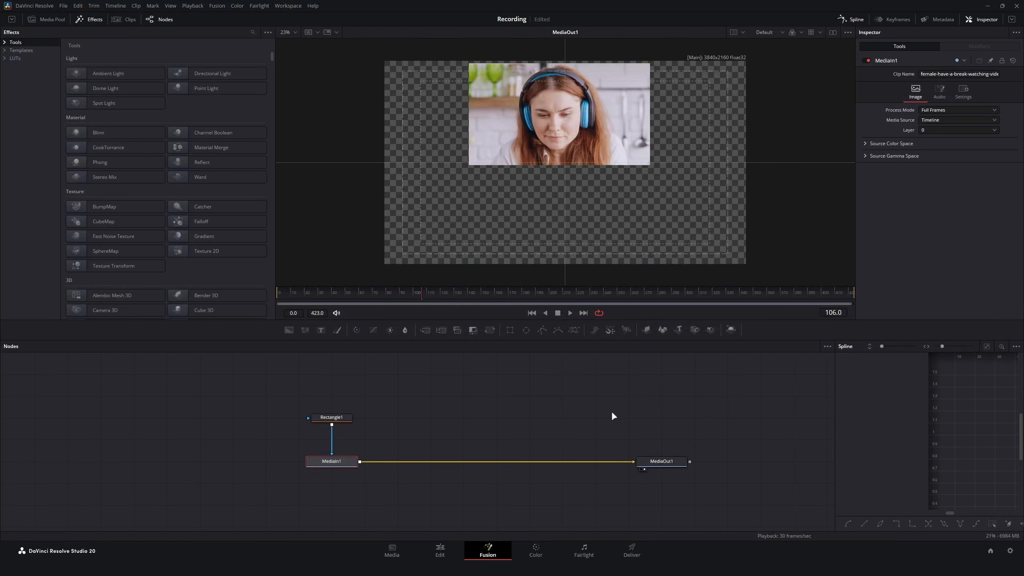
- Add a Transform node after MediaIn1 and move the masked image toward the frame's middle with Center X 0.509, Y 0.281
key("shift+space")
type("trans")
key("Return")
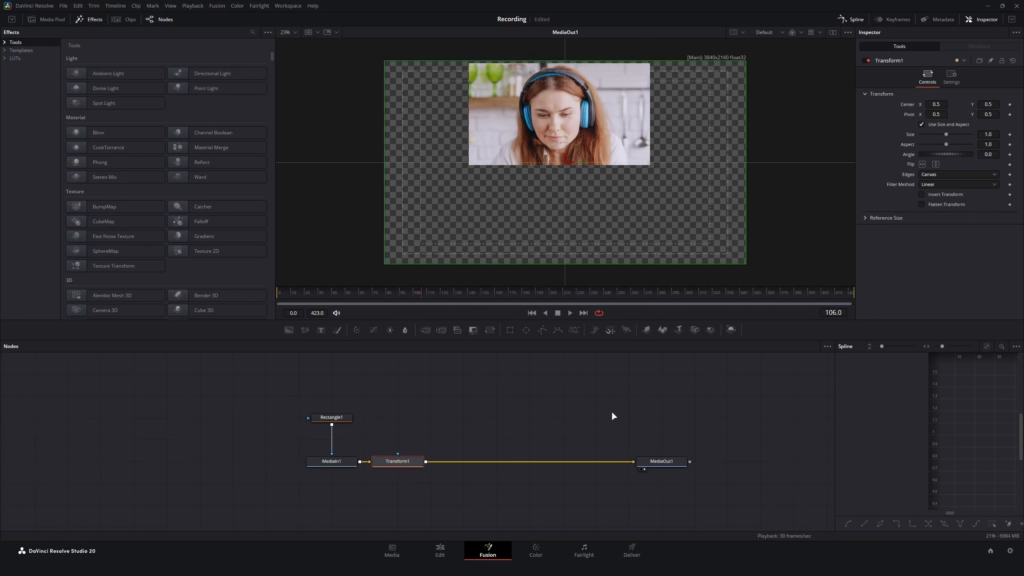
left_click_drag(989, 104, 893, 104)
left_click_drag(983, 105, 935, 107)
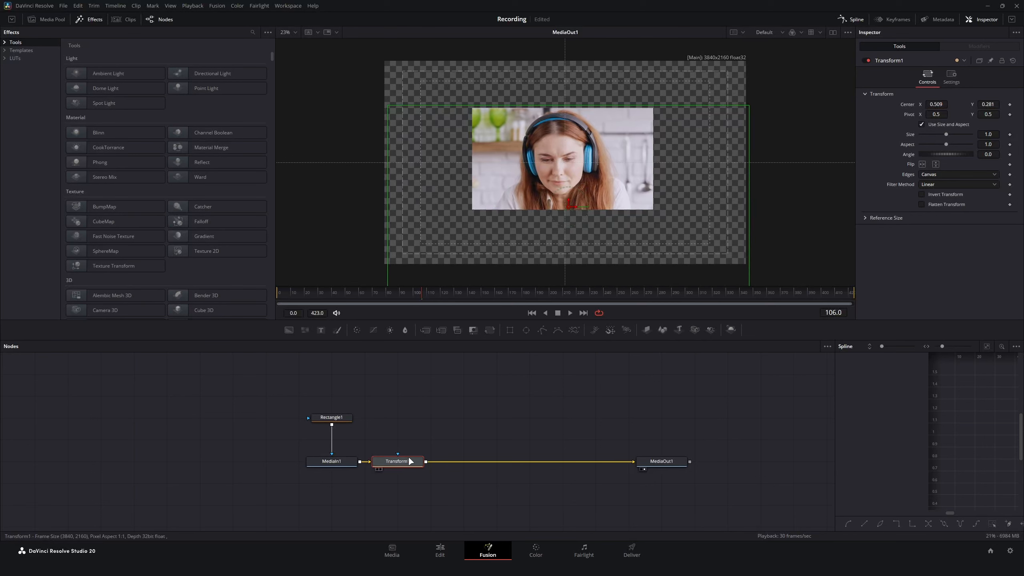
- Enable an expression on Transform1's Center and look up the Center parameter of Rectangle1 to reference in it
left_click_drag(433, 411, 465, 381)
right_click(909, 107)
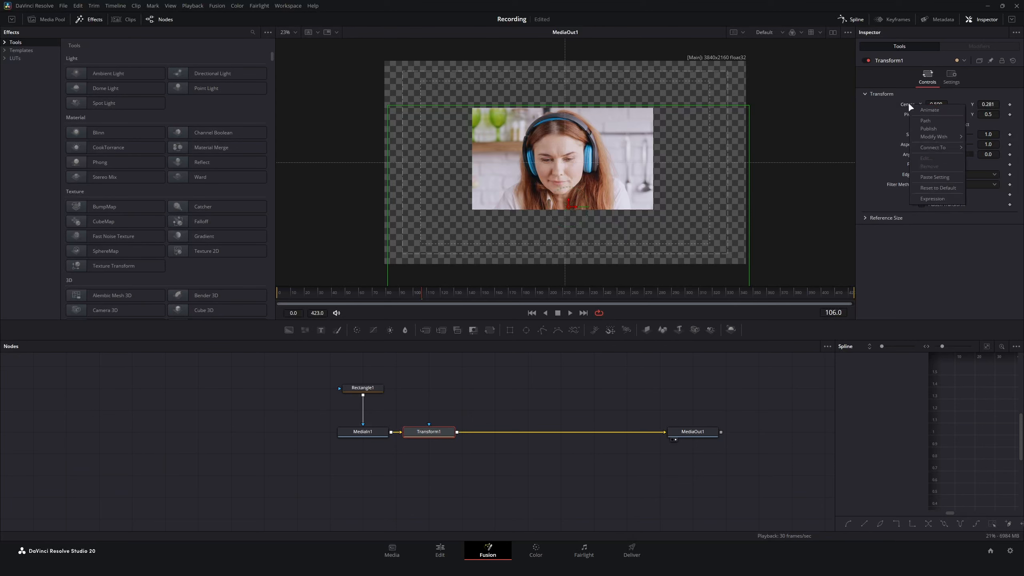
left_click(929, 197)
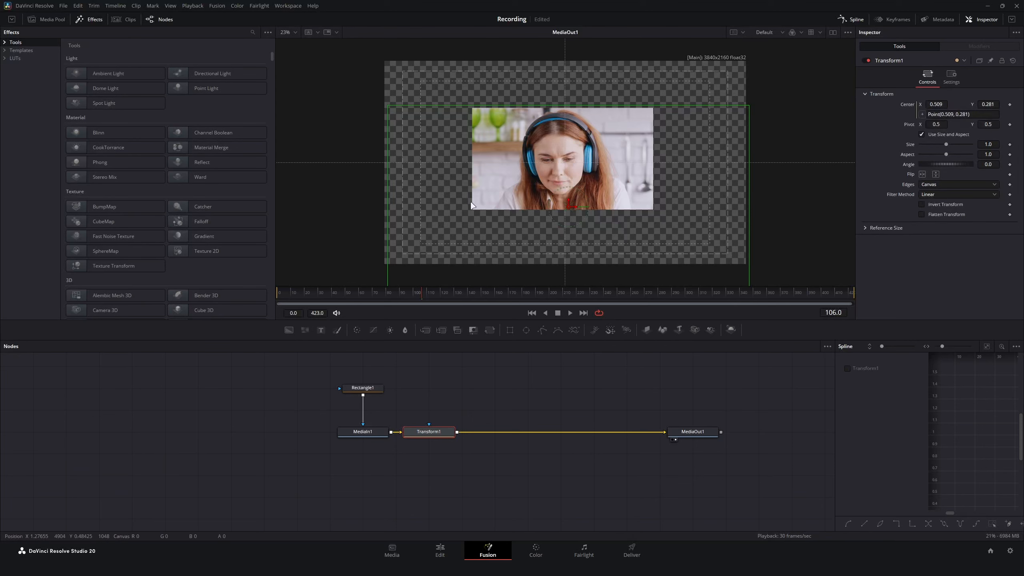
left_click(362, 387)
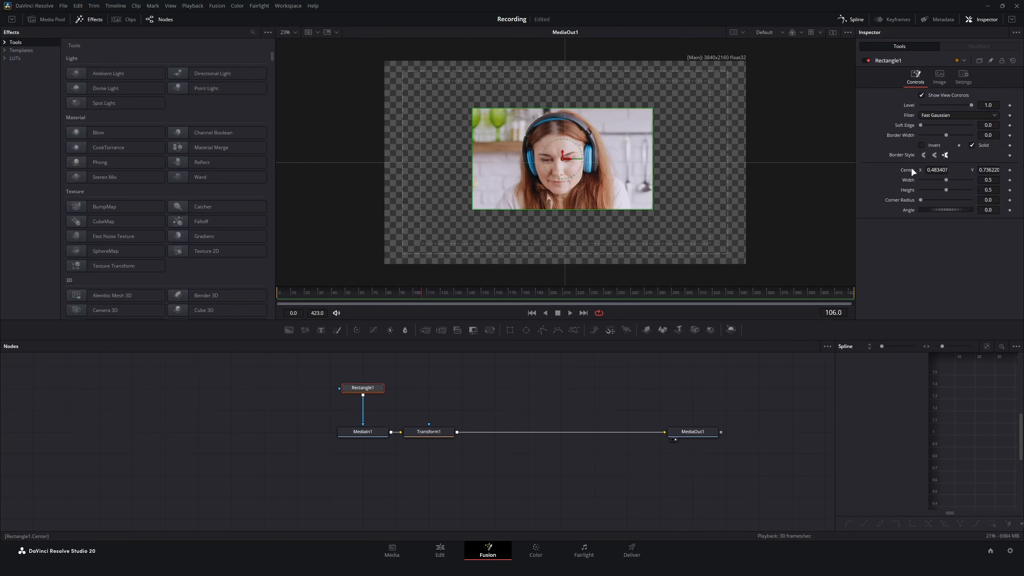
left_click(421, 435)
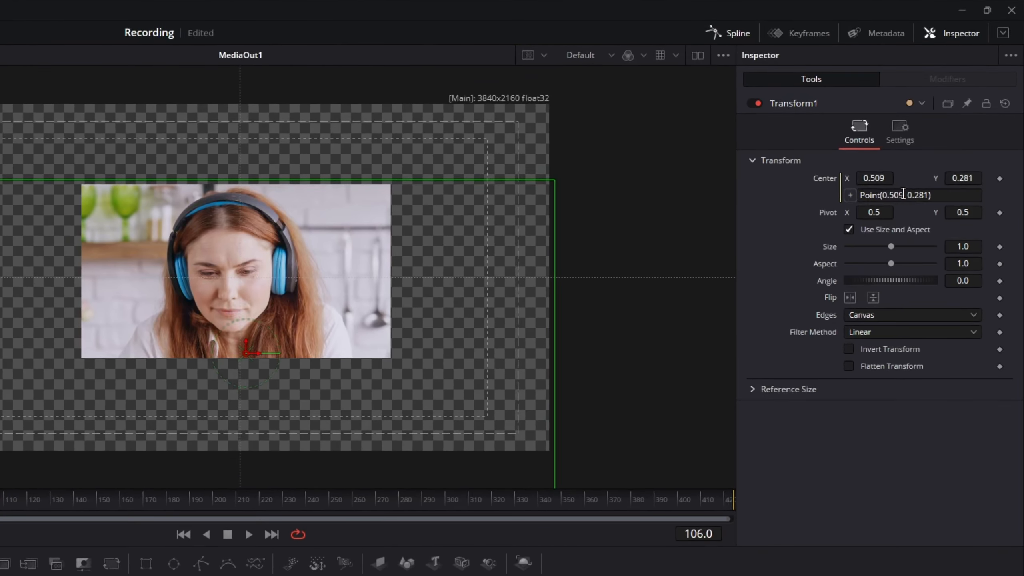
- Set Transform1's Center expression to Point(Rectangle1.Center.X, Rectangle1.Center.Y) and move the playhead to frame 67
left_click(947, 117)
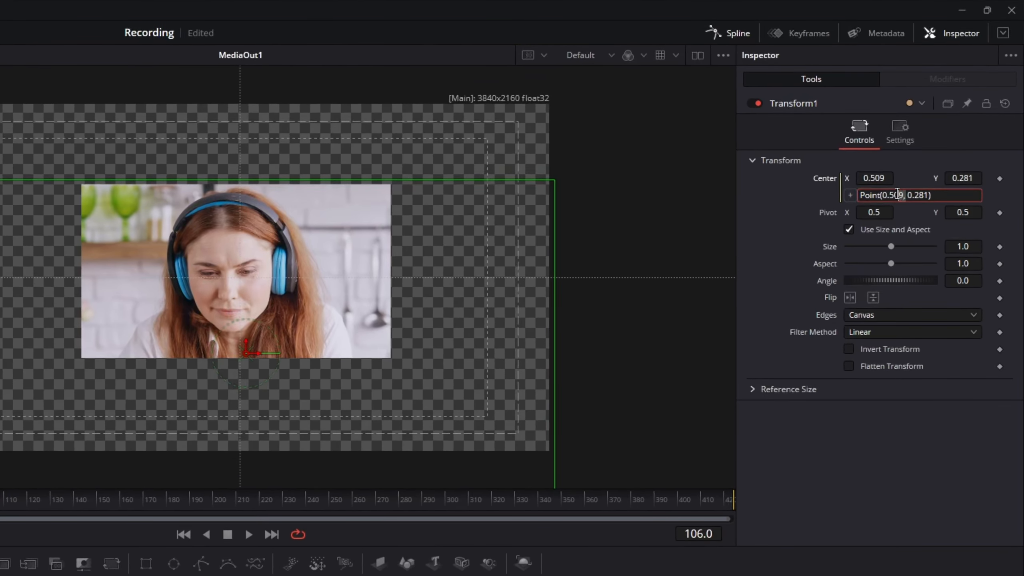
type("Rectangle1.Center.")
type("X, Rectangle")
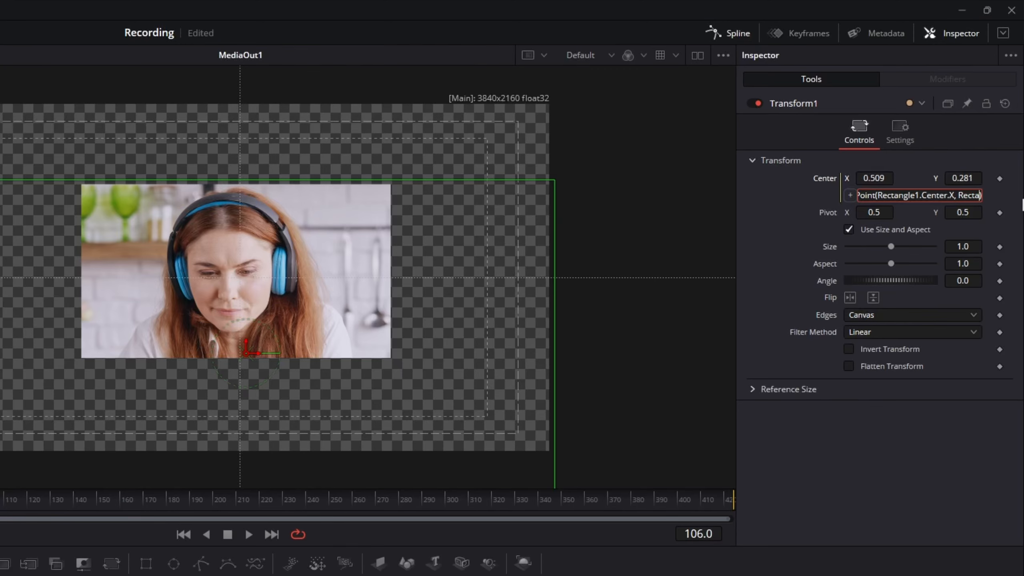
type("1.Center.X, ")
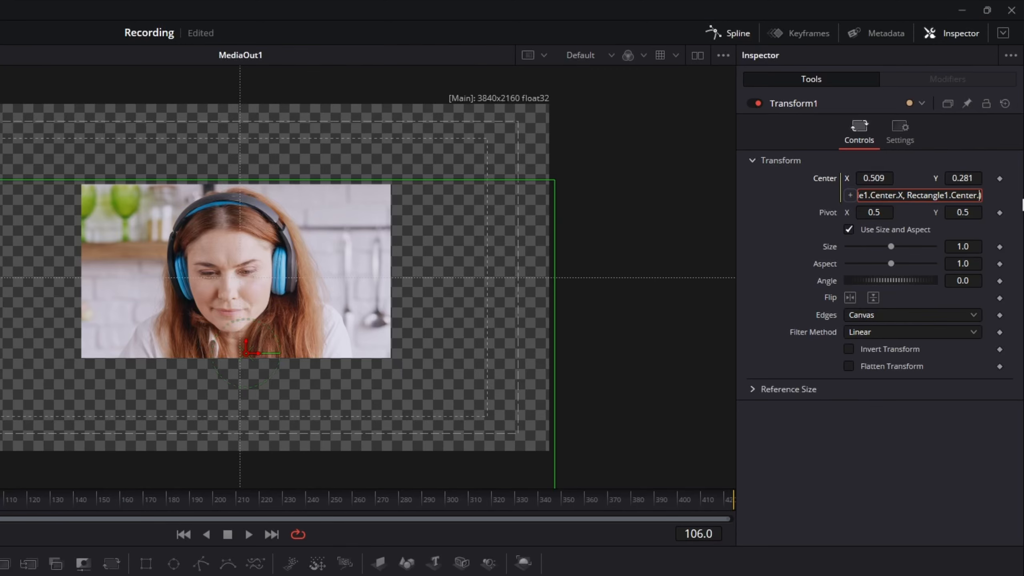
type("Y")
key("Tab")
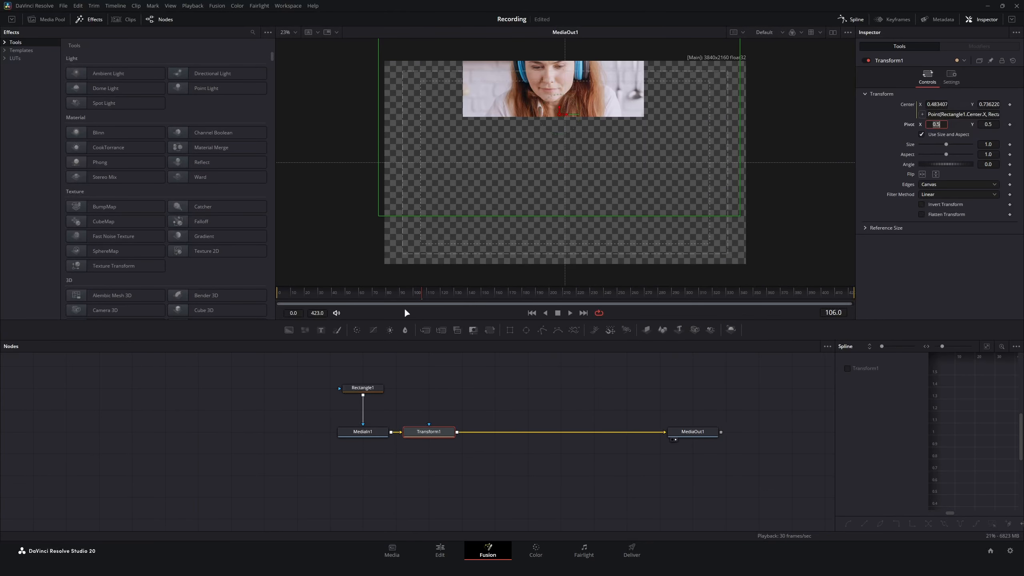
left_click_drag(426, 291, 369, 385)
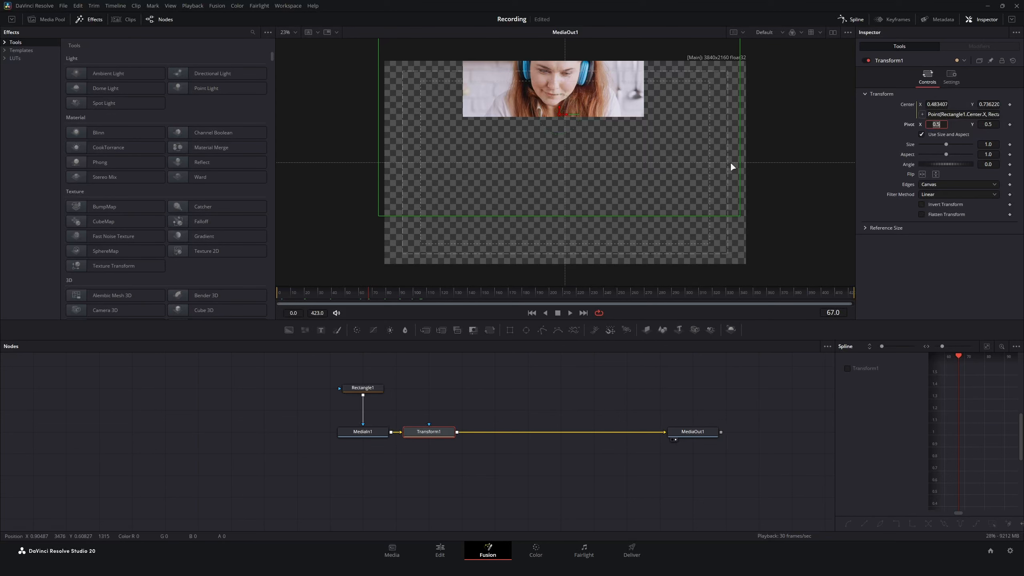
- Invert both axes by changing Transform1's Center expression to Point(1-Rectangle1.Center.X, 1-Rectangle1.Center.Y) and inspect the masked image in the viewer
left_click(941, 115)
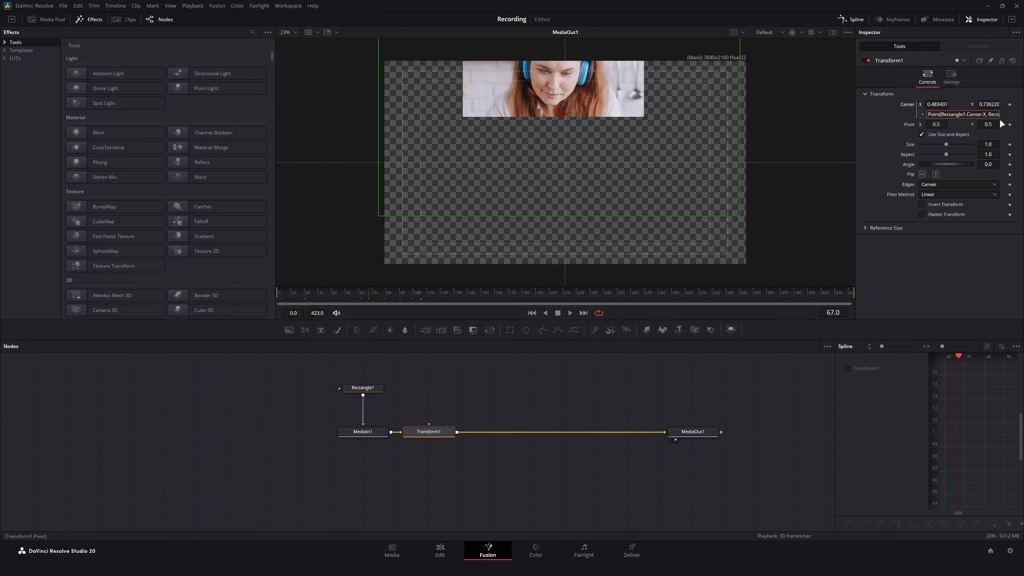
type("1-")
type("1-")
key("Tab")
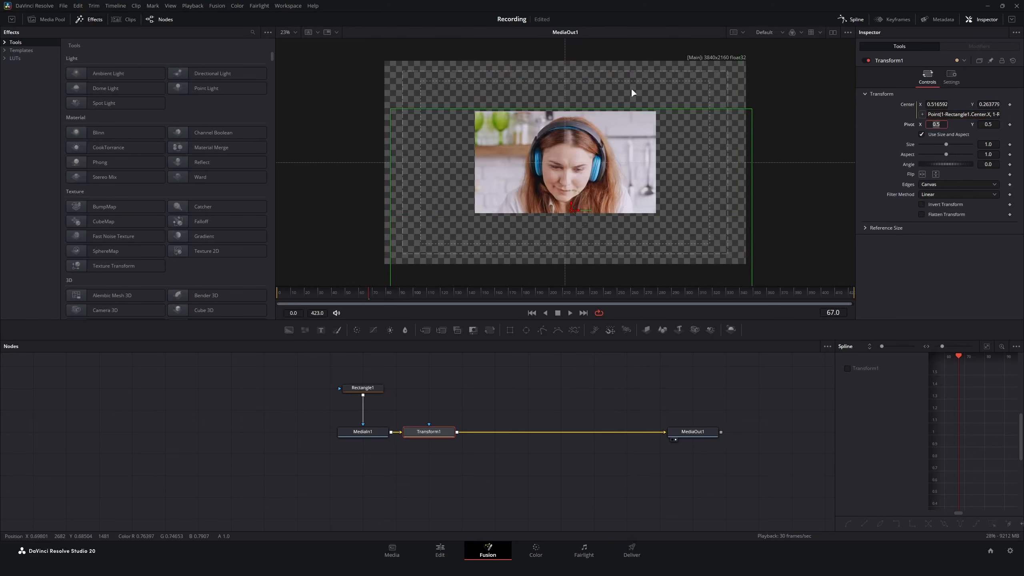
scroll(608, 169, "up", 10)
scroll(489, 152, "up", 3)
scroll(489, 152, "down", 15)
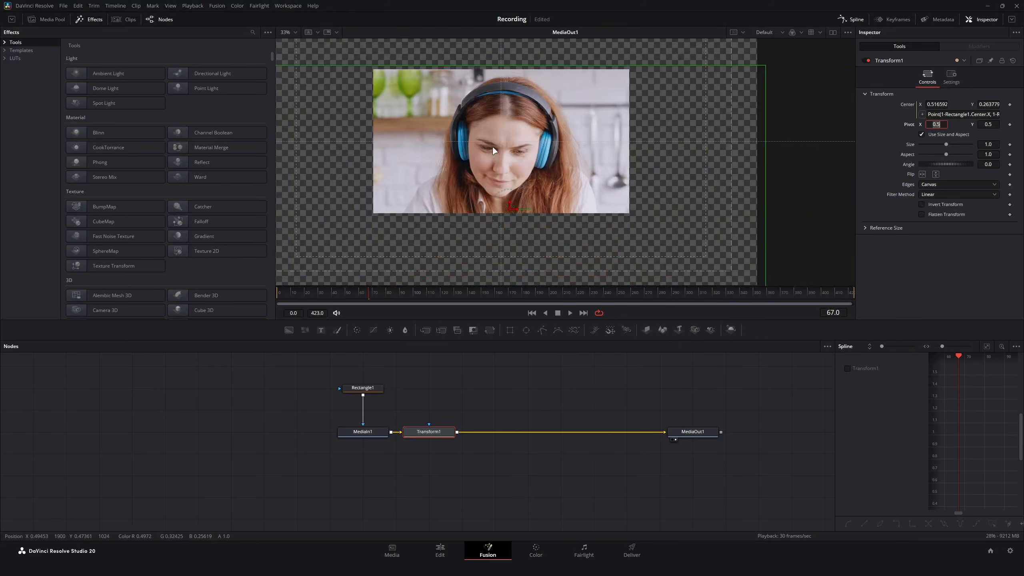
scroll(508, 140, "down", 2)
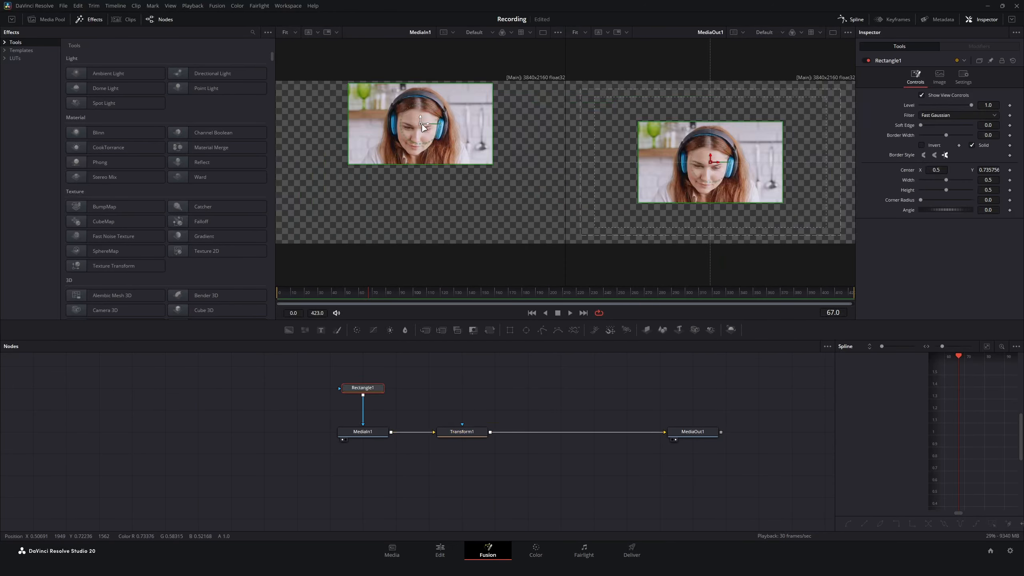
- Test the linked centring by moving the Rectangle1 mask down to the laptop and back over the face, at about X 0.514, Y 0.704
left_click_drag(422, 127, 397, 181)
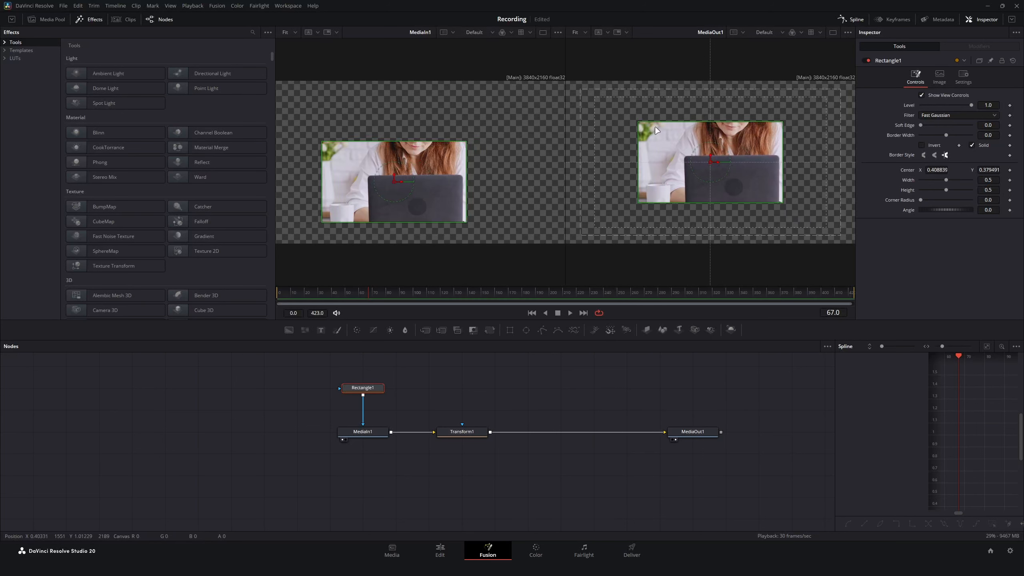
left_click_drag(394, 185, 425, 137)
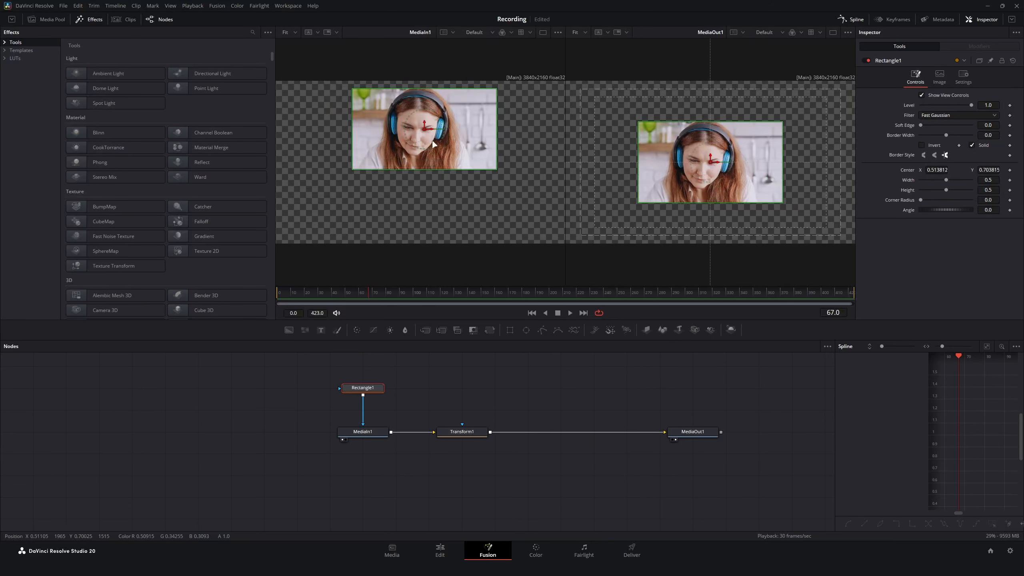